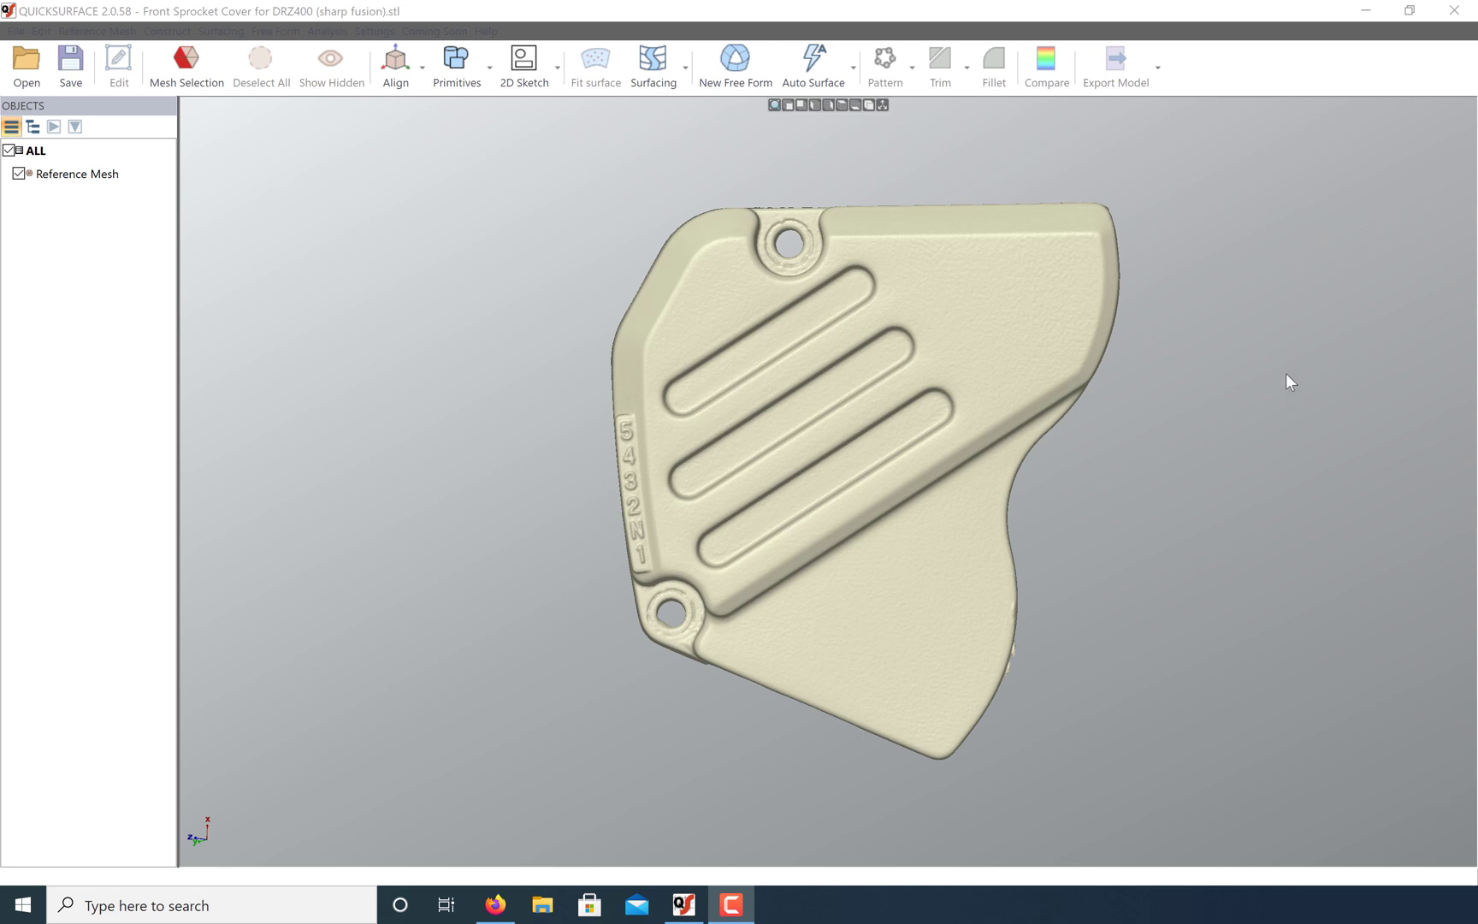
# Step: Show the world axes and grid and examine how the sprocket cover mesh is oriented relative to them
pyautogui.click(883, 106)
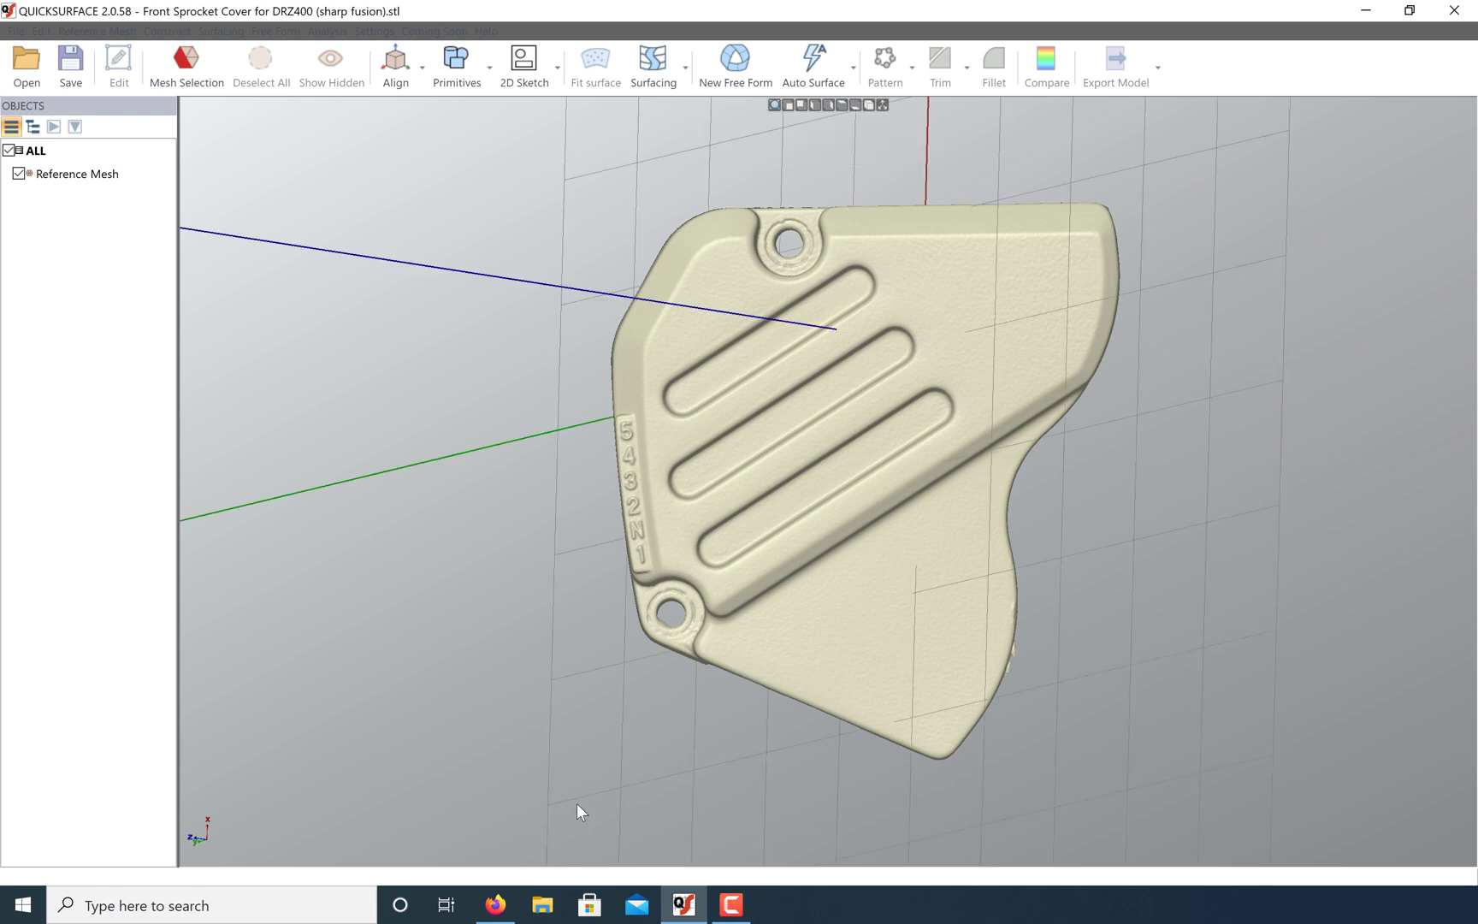
pyautogui.moveTo(622, 791); pyautogui.dragTo(399, 631, button='right')
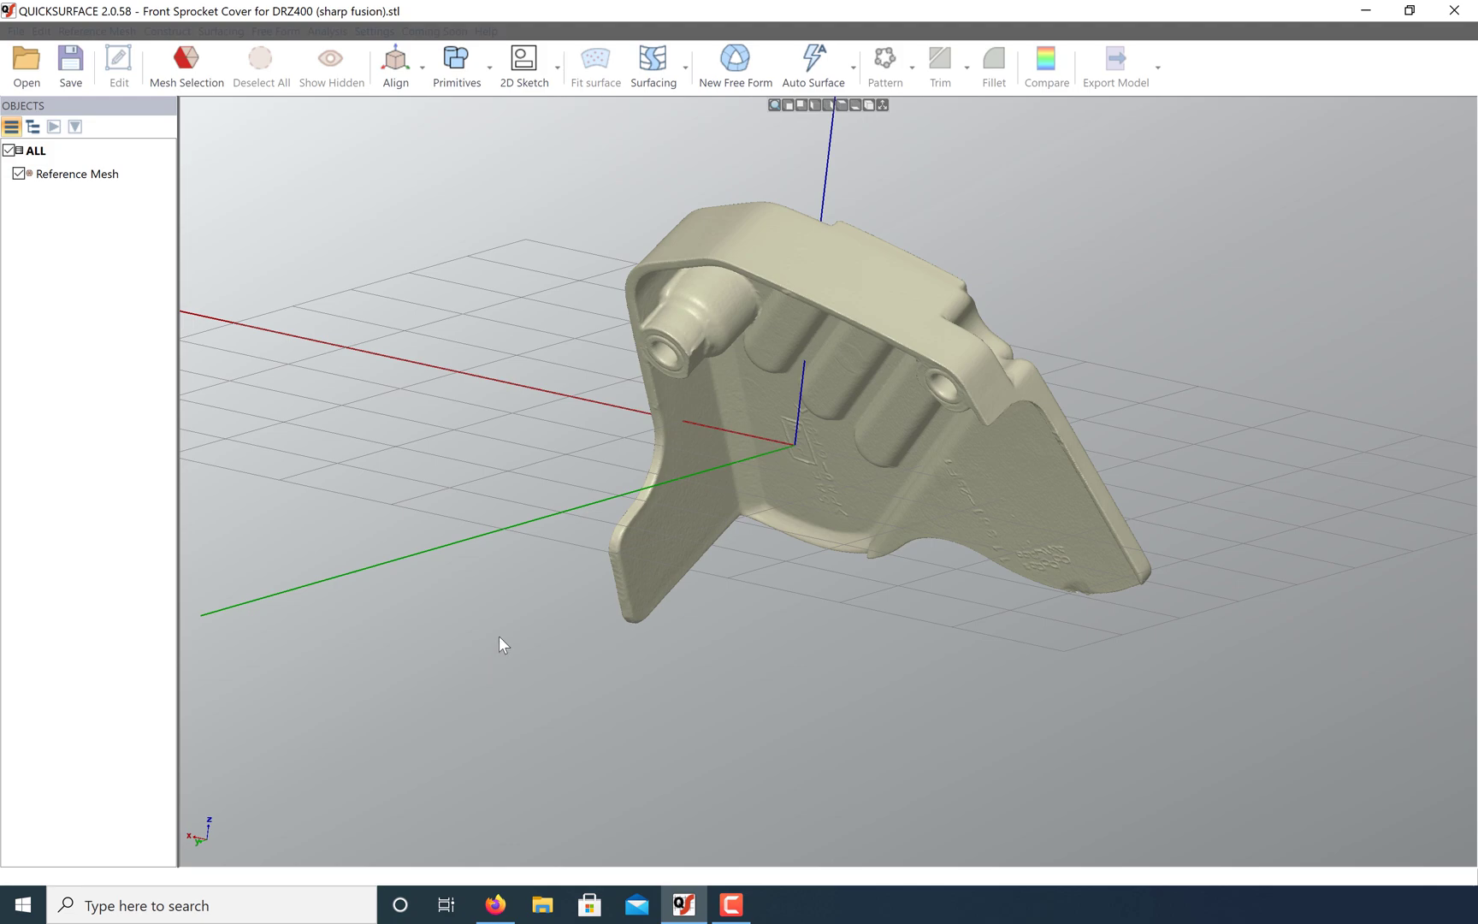
pyautogui.moveTo(502, 643); pyautogui.dragTo(742, 573, button='right')
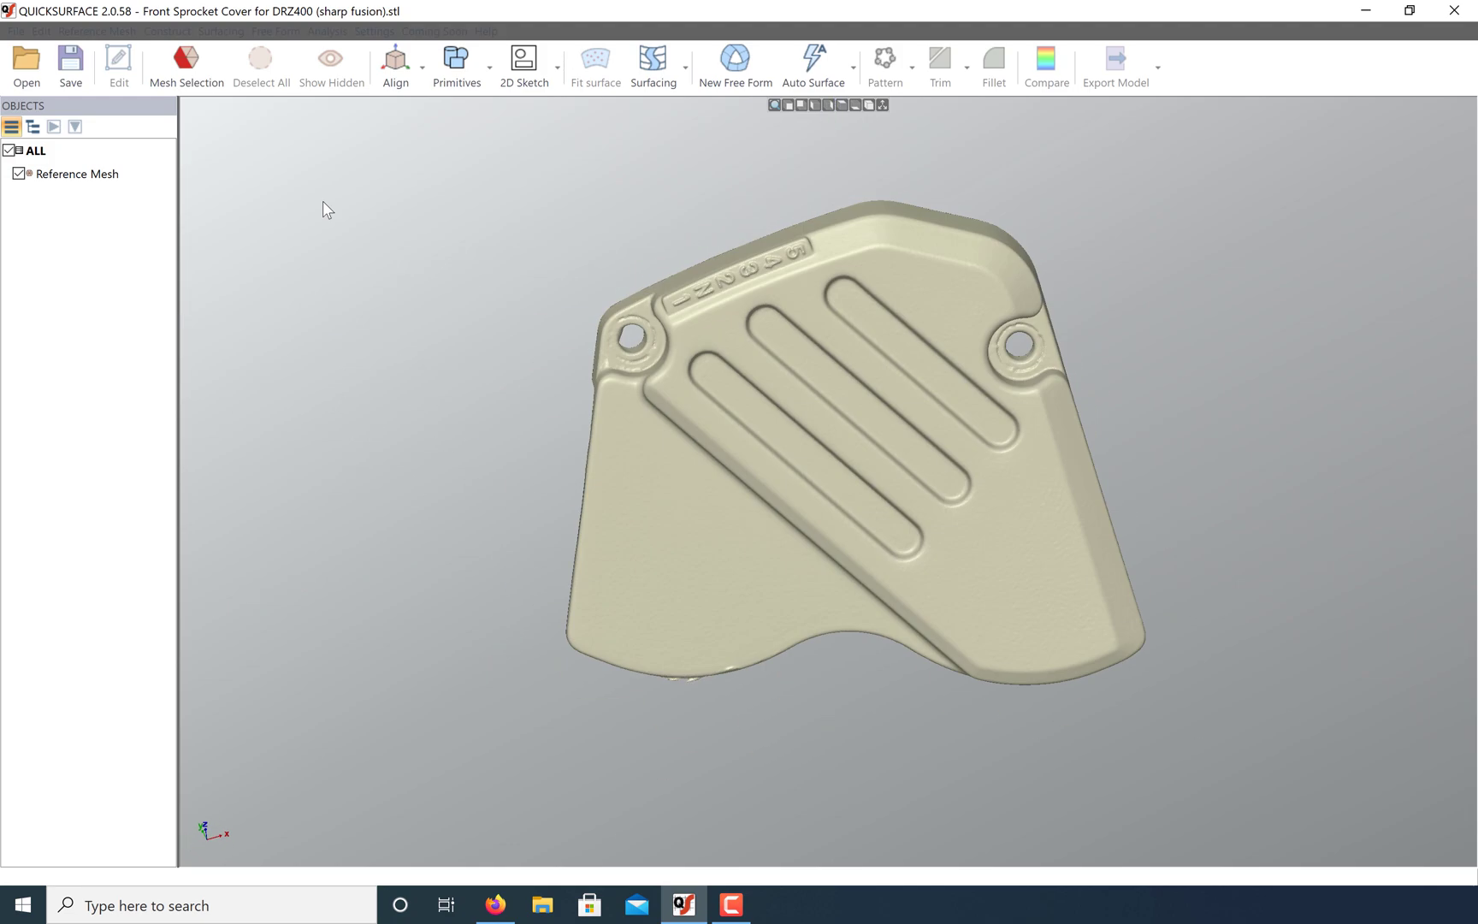
# Step: Select the raised flat outer face around the three slots with Magic Wand at a sensitivity of 1.92 degrees
pyautogui.click(204, 86)
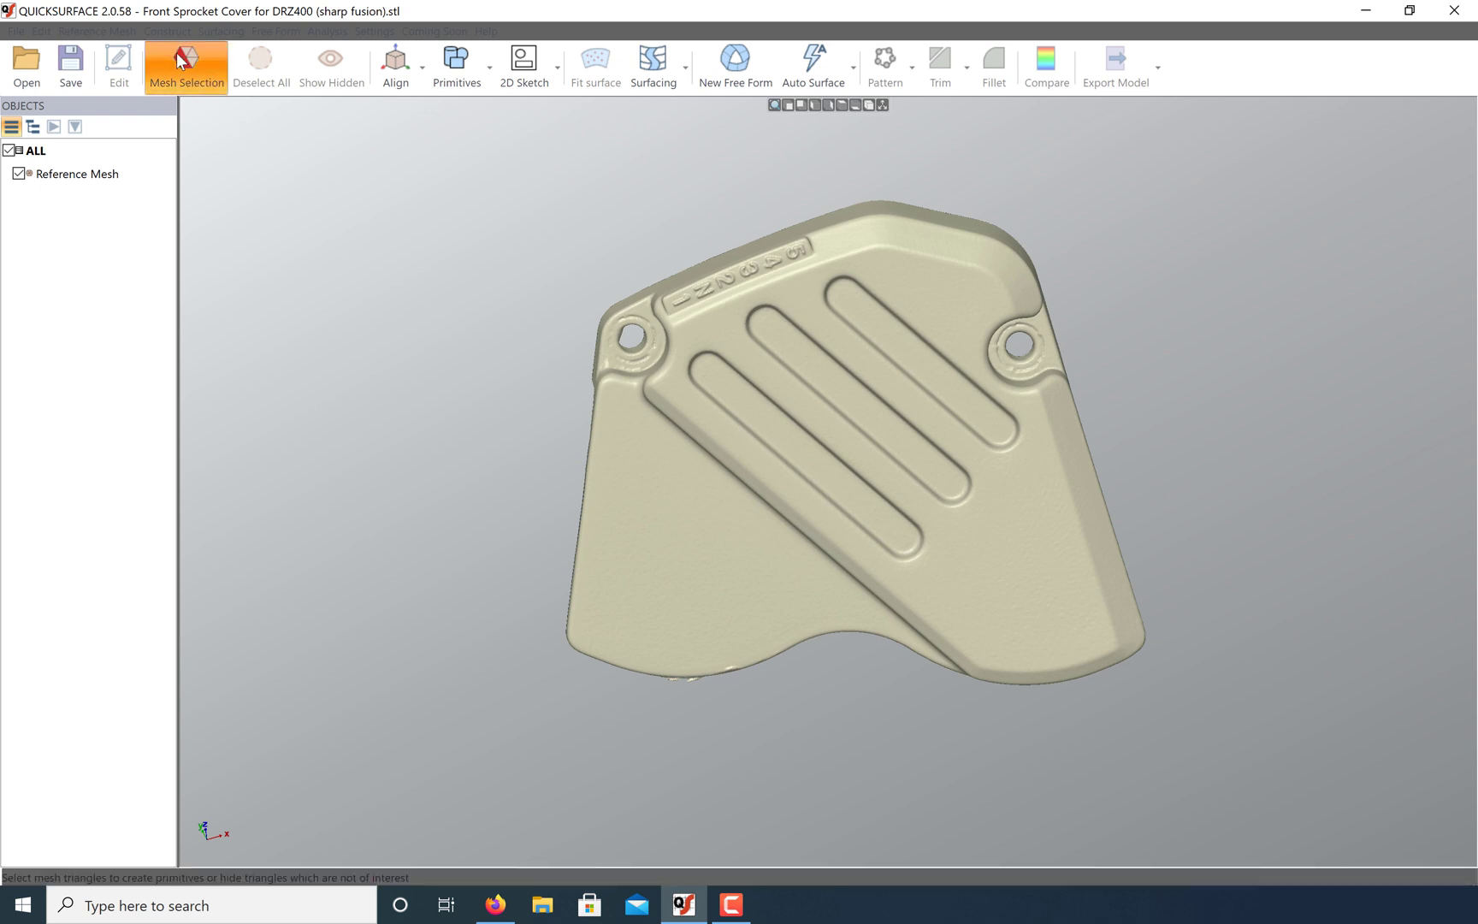
pyautogui.click(905, 294)
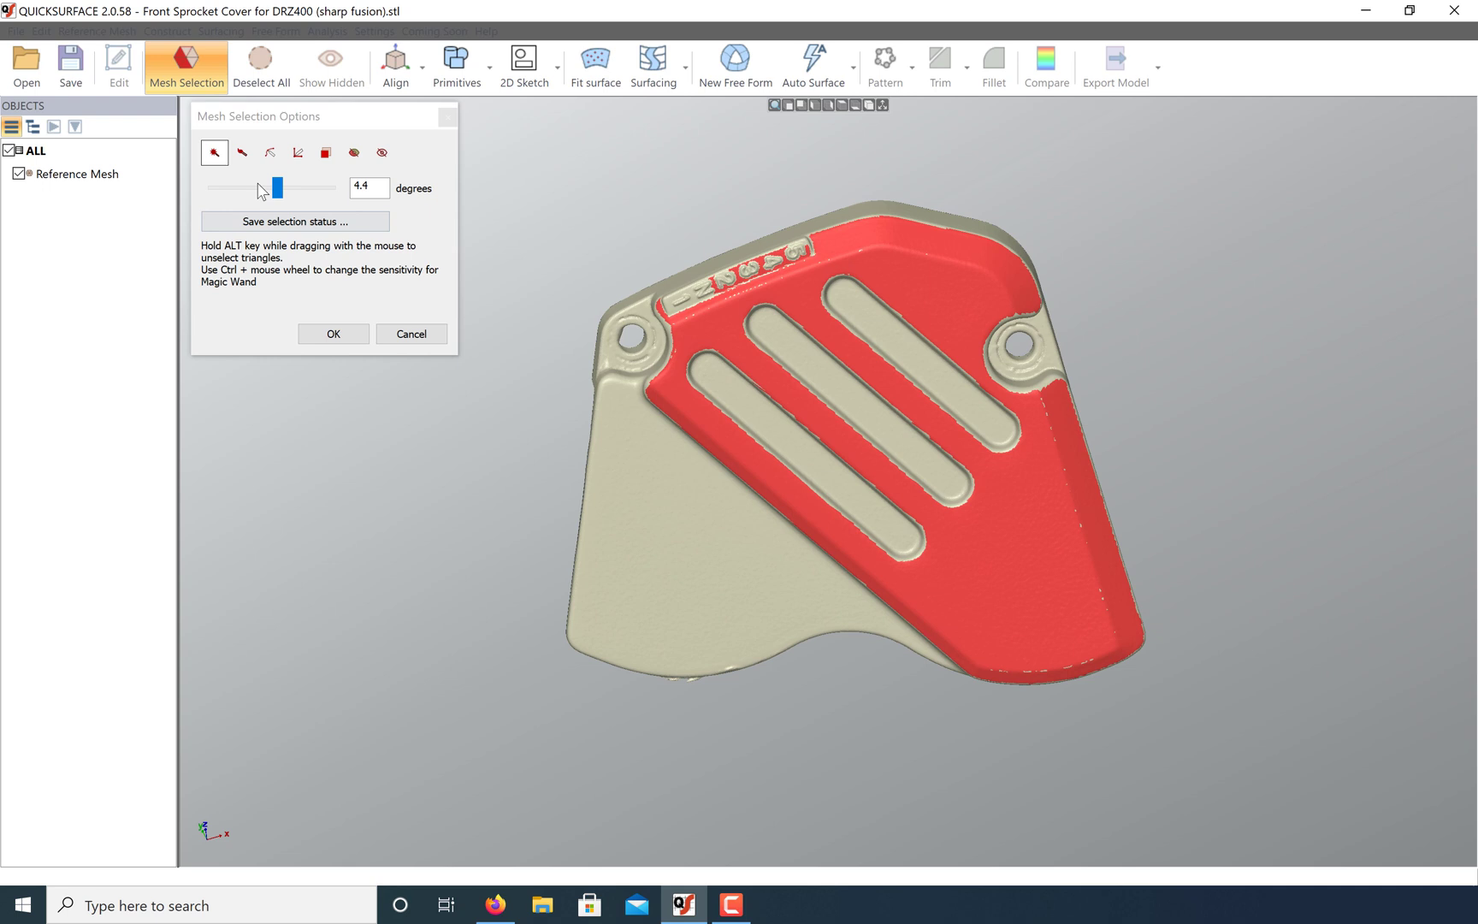
pyautogui.moveTo(277, 188); pyautogui.dragTo(244, 206)
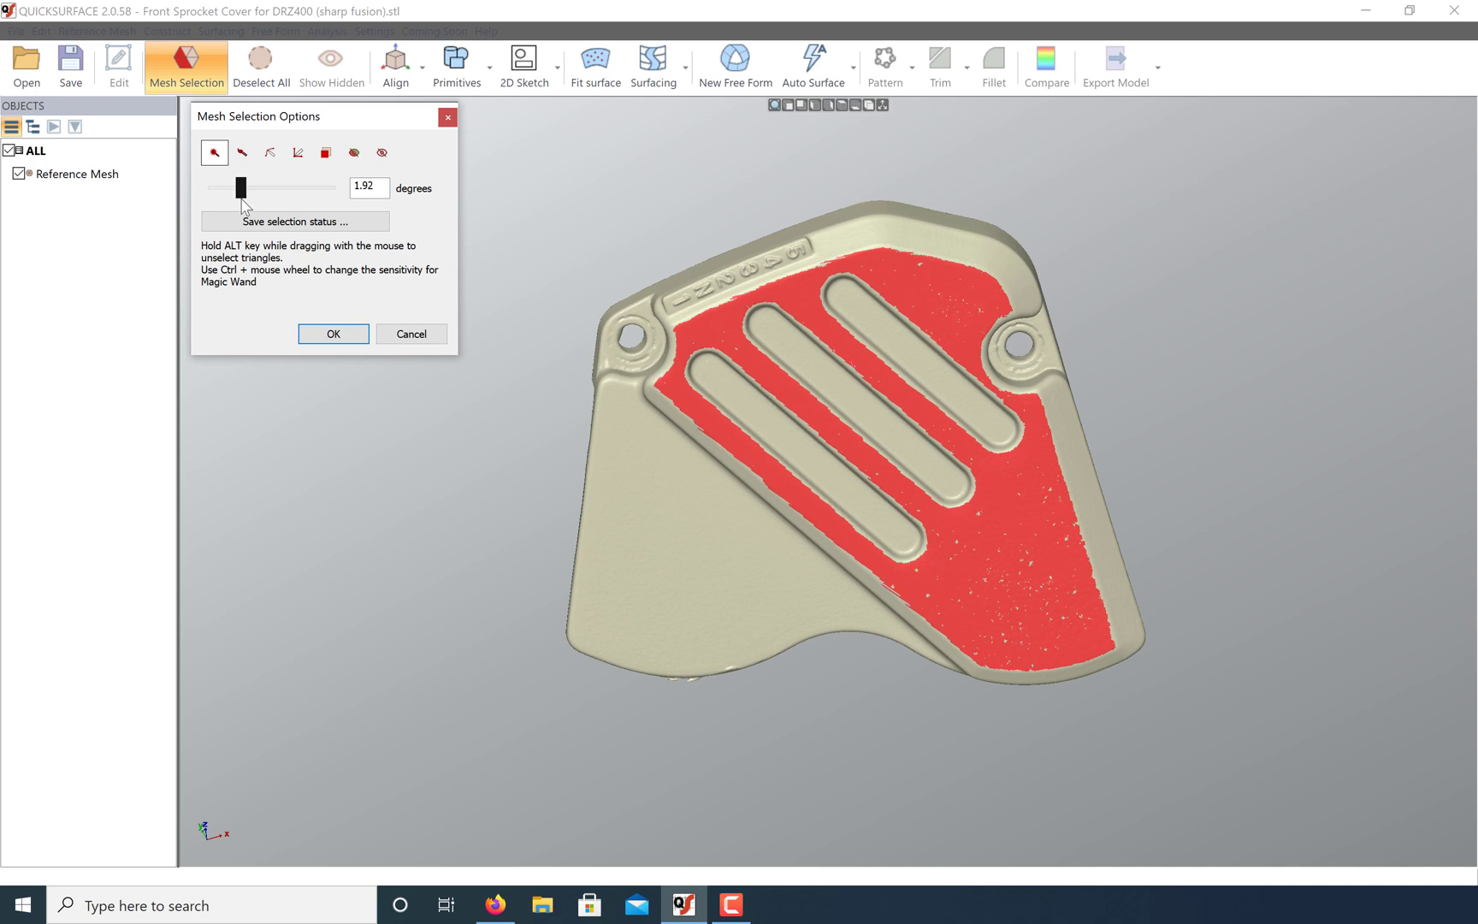
pyautogui.click(341, 335)
# Step: Create a plane fitted to the selected triangles of the cover's raised outer face
pyautogui.click(488, 77)
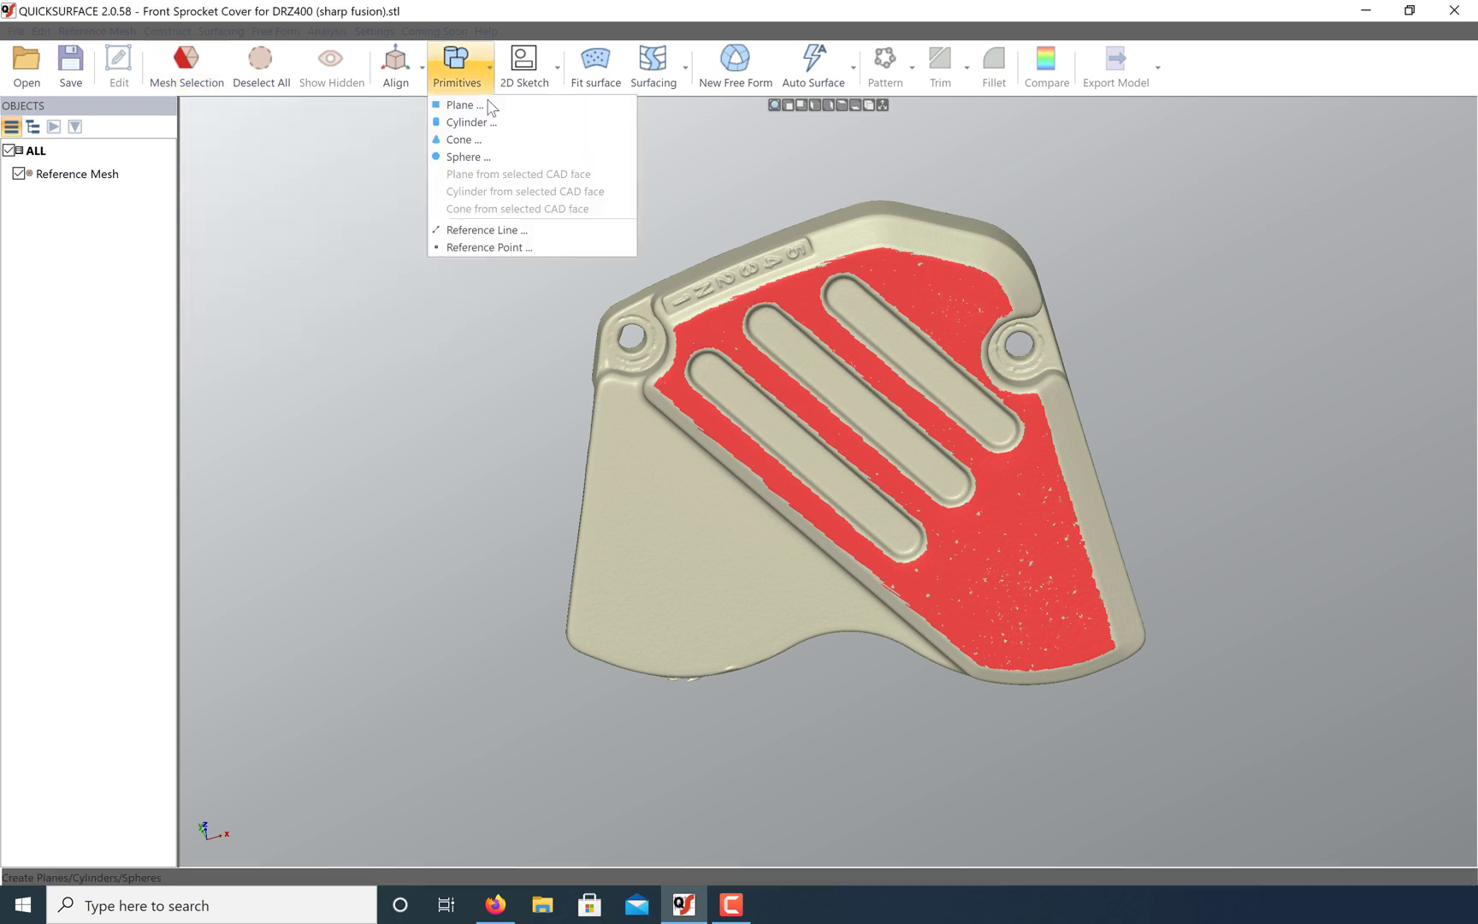
pyautogui.click(479, 105)
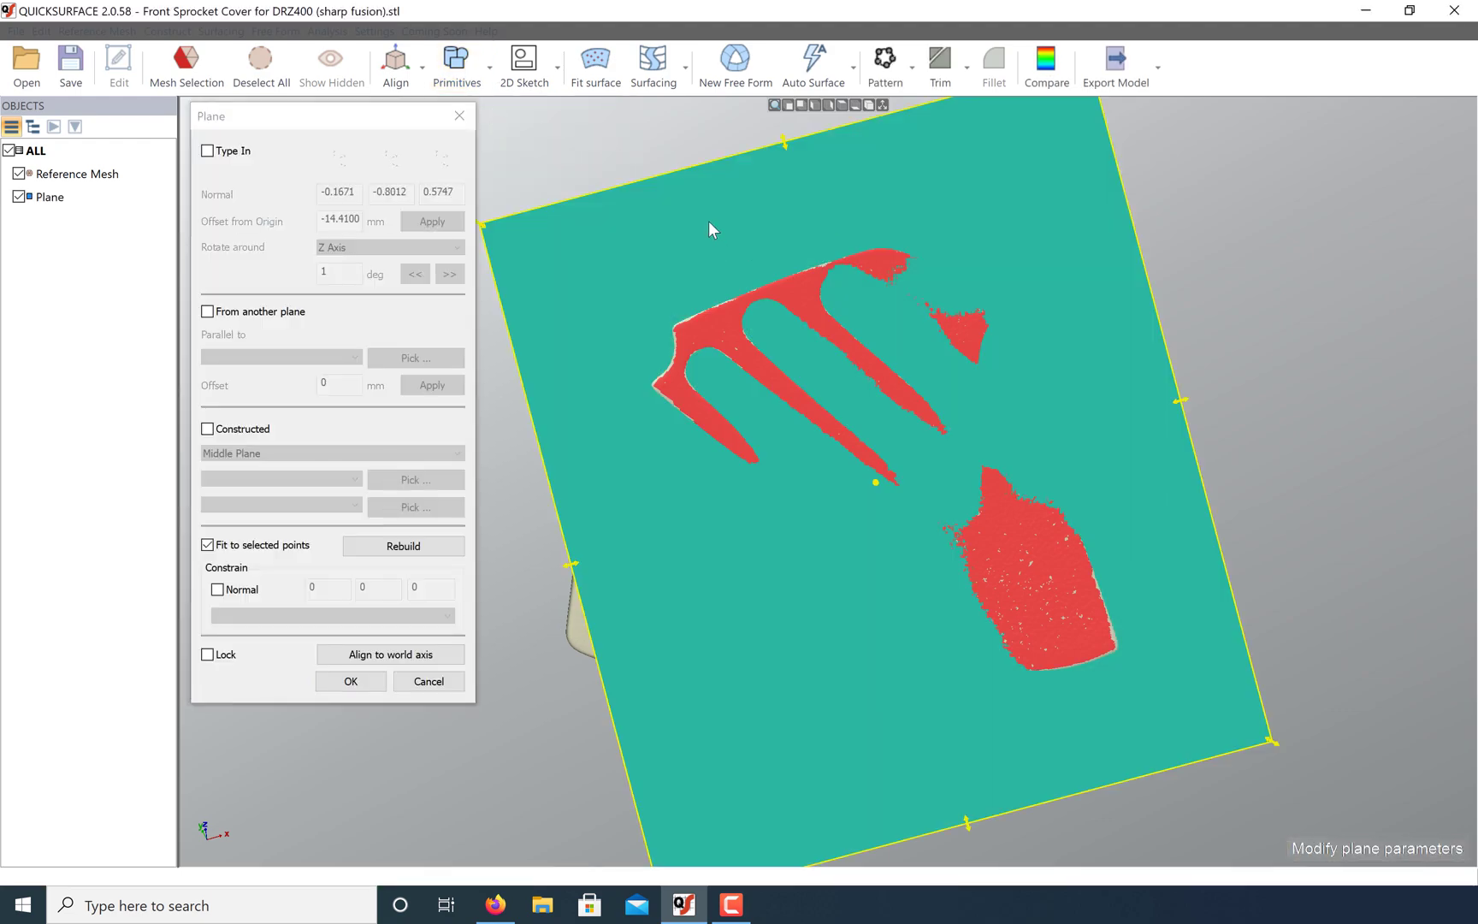
pyautogui.moveTo(803, 175); pyautogui.dragTo(1240, 693, button='right')
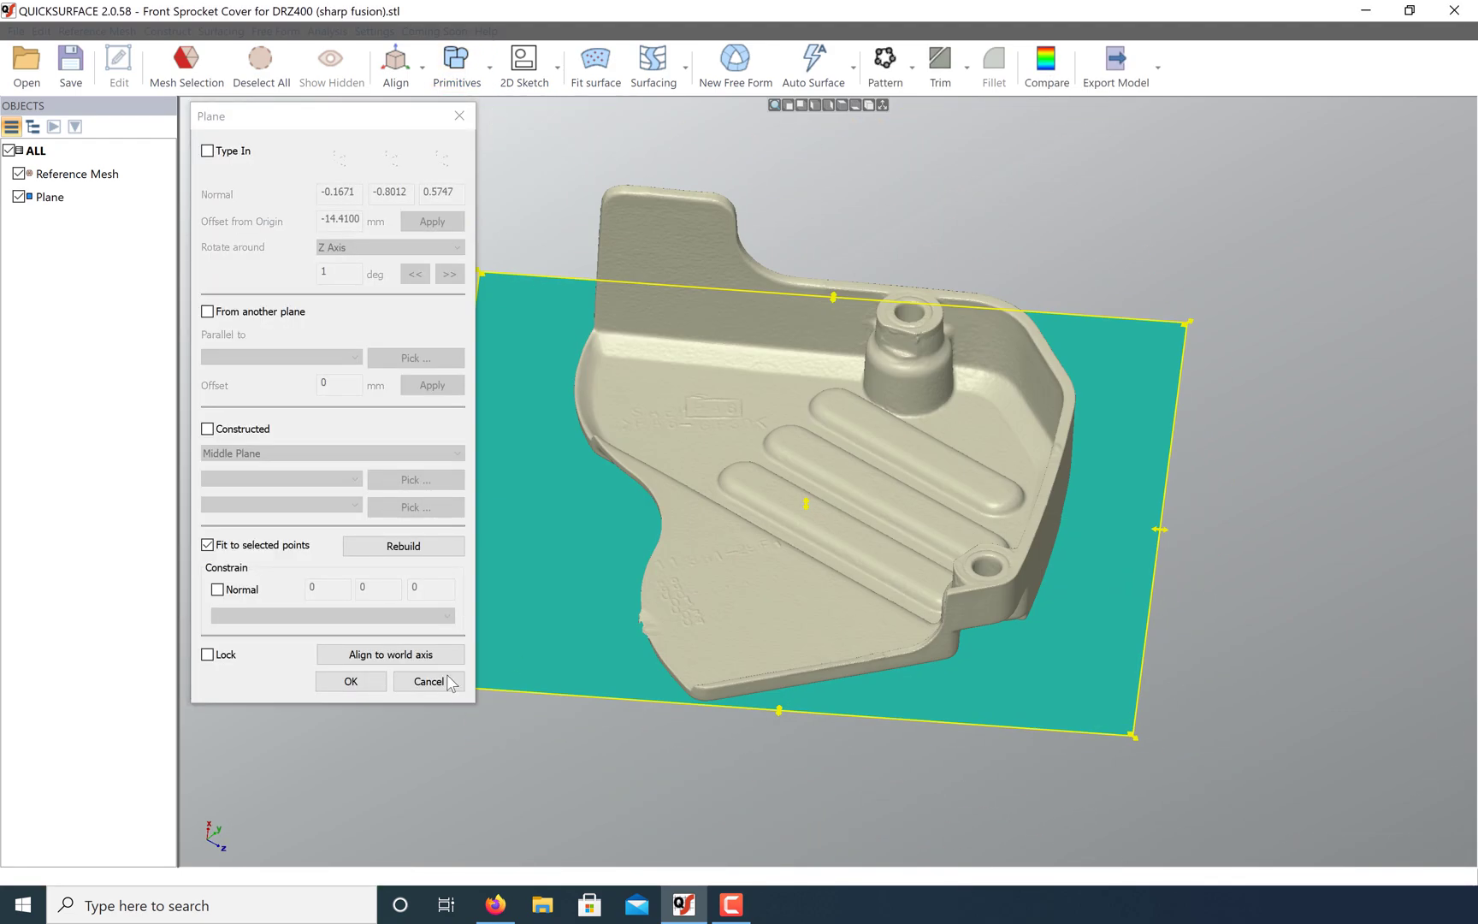
pyautogui.click(351, 682)
# Step: Select the flat outer side wall with the tall tab on the mesh, using a Magic Wand sensitivity of 0.96 degrees
pyautogui.moveTo(313, 677); pyautogui.dragTo(1250, 682, button='right')
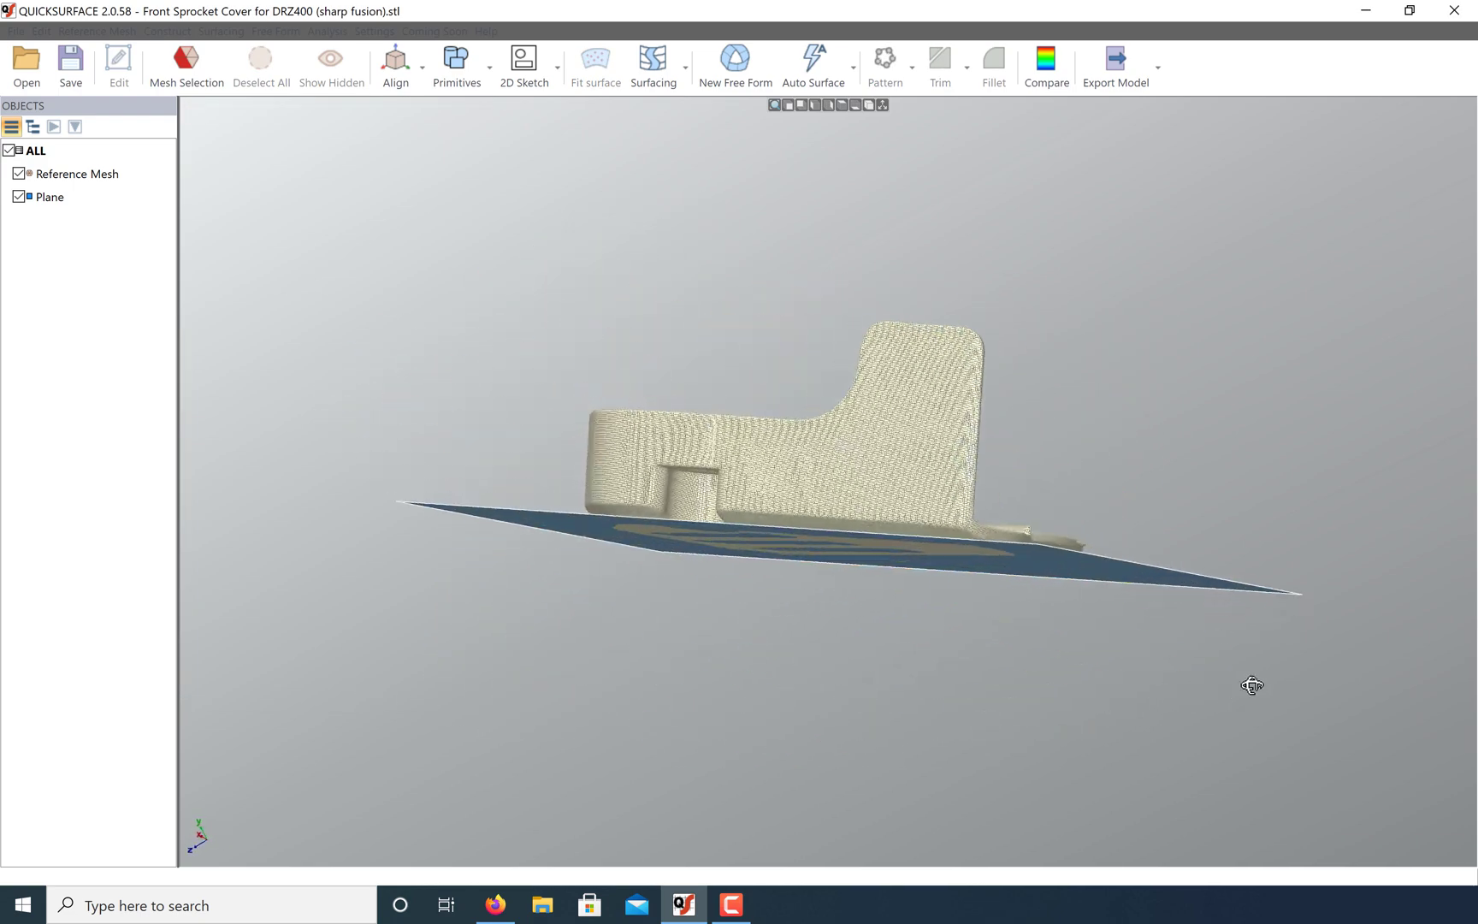
pyautogui.moveTo(613, 639); pyautogui.dragTo(567, 696, button='right')
pyautogui.click(205, 64)
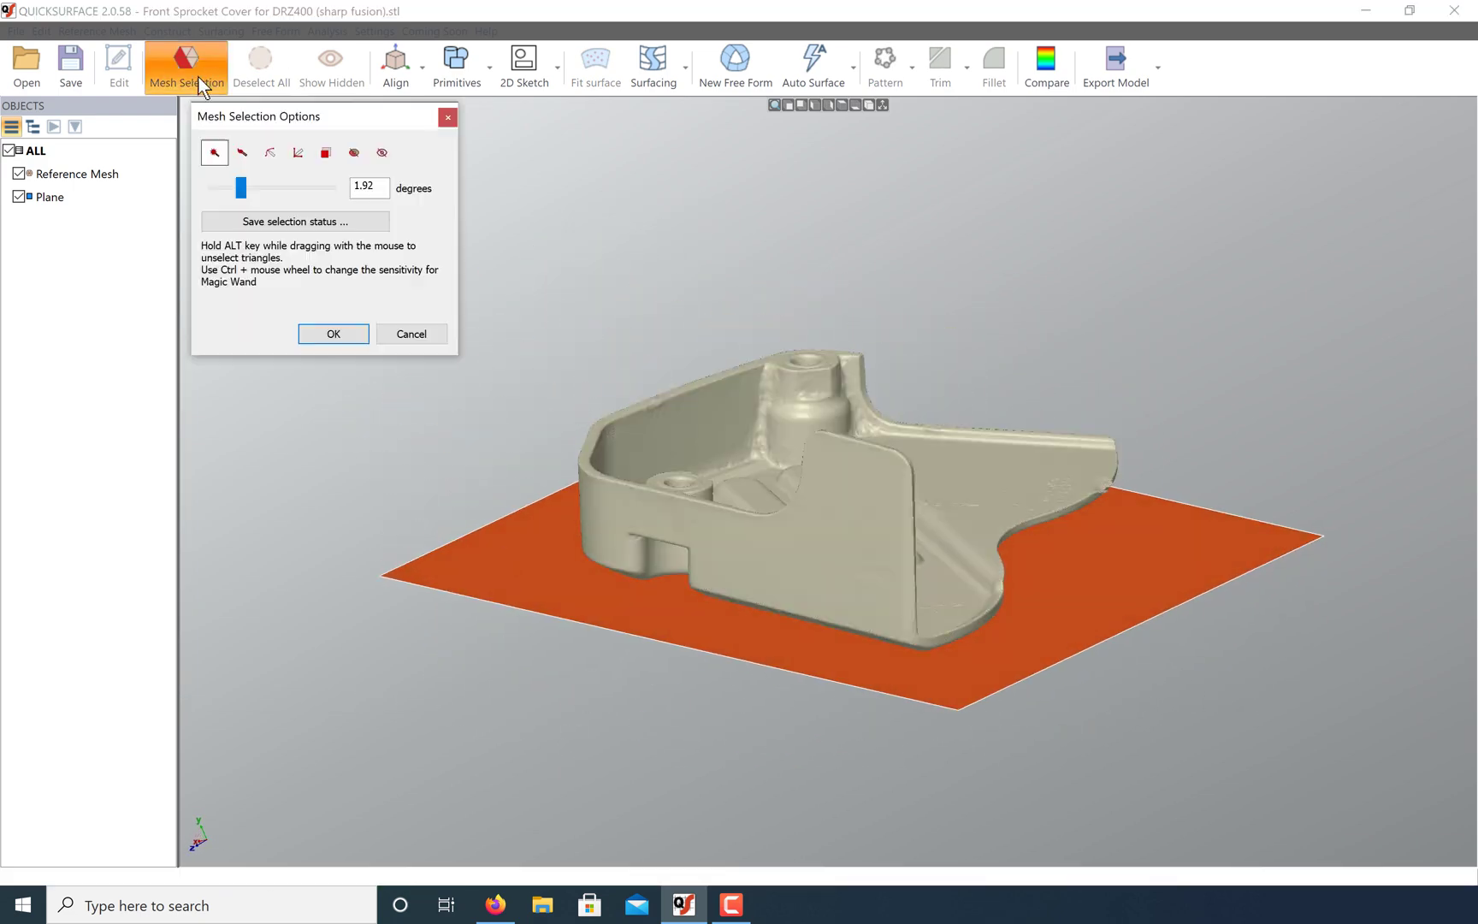
pyautogui.click(825, 539)
pyautogui.moveTo(240, 187); pyautogui.dragTo(224, 188)
pyautogui.click(335, 333)
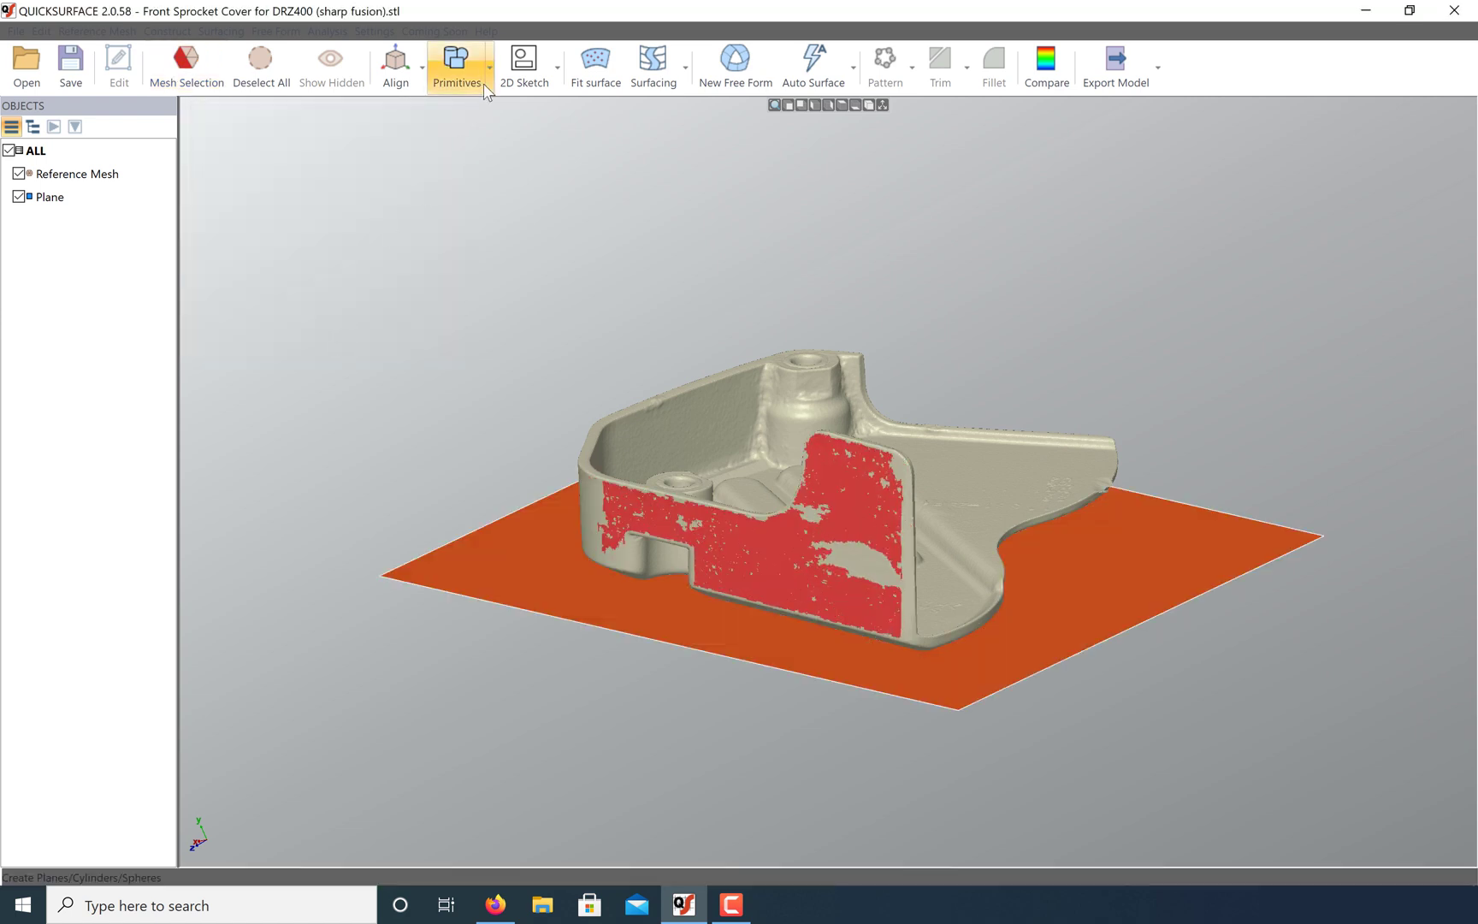
# Step: Create a second plane fitted to the selected triangles of the side wall
pyautogui.click(457, 59)
pyautogui.click(453, 103)
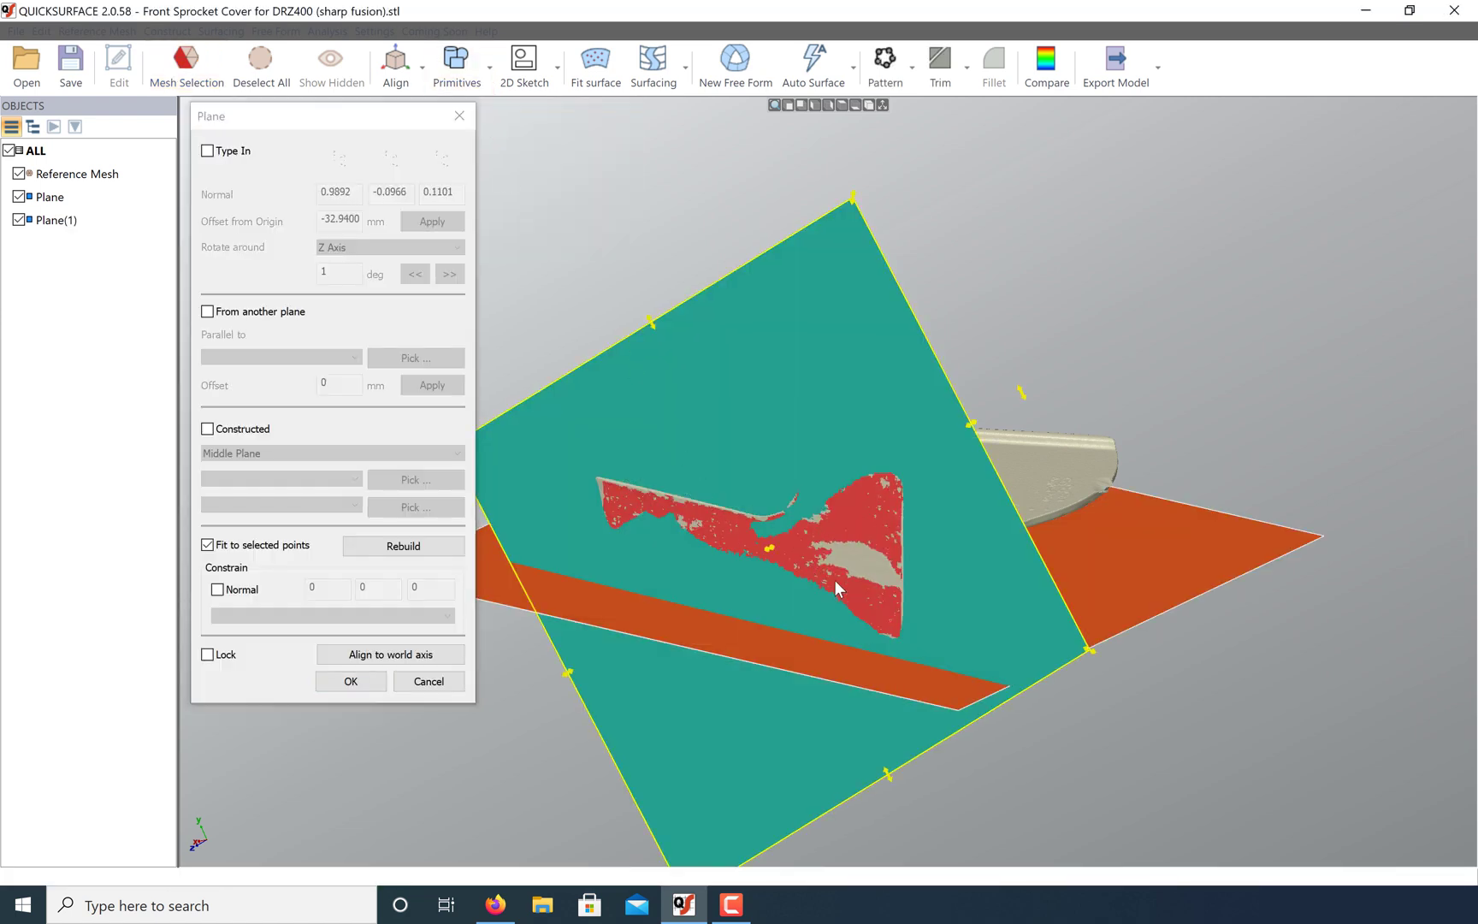
pyautogui.moveTo(1128, 709); pyautogui.dragTo(618, 804, button='right')
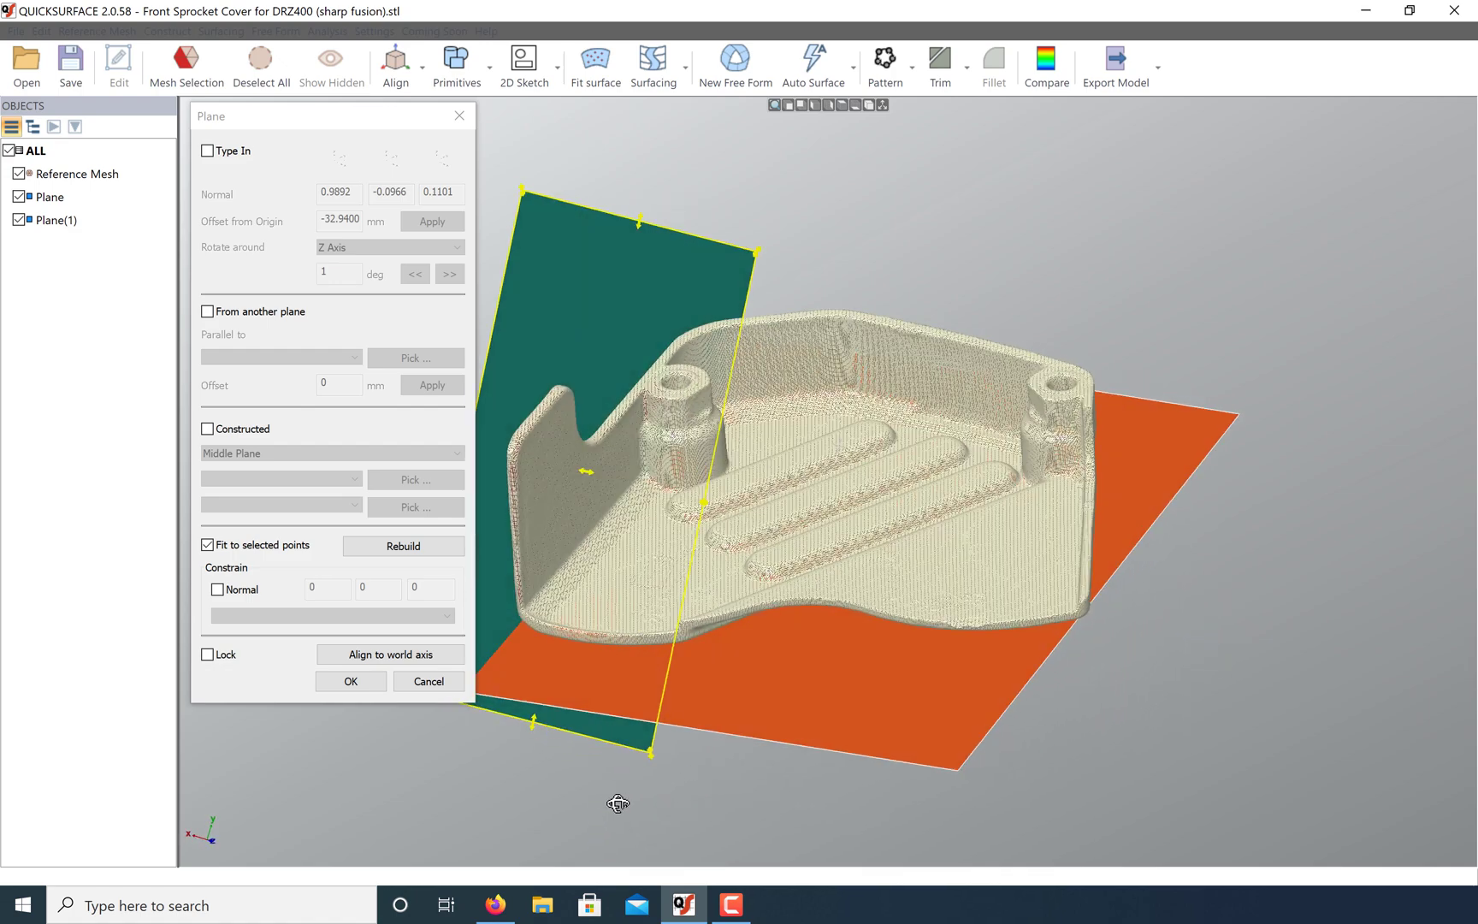
pyautogui.click(359, 681)
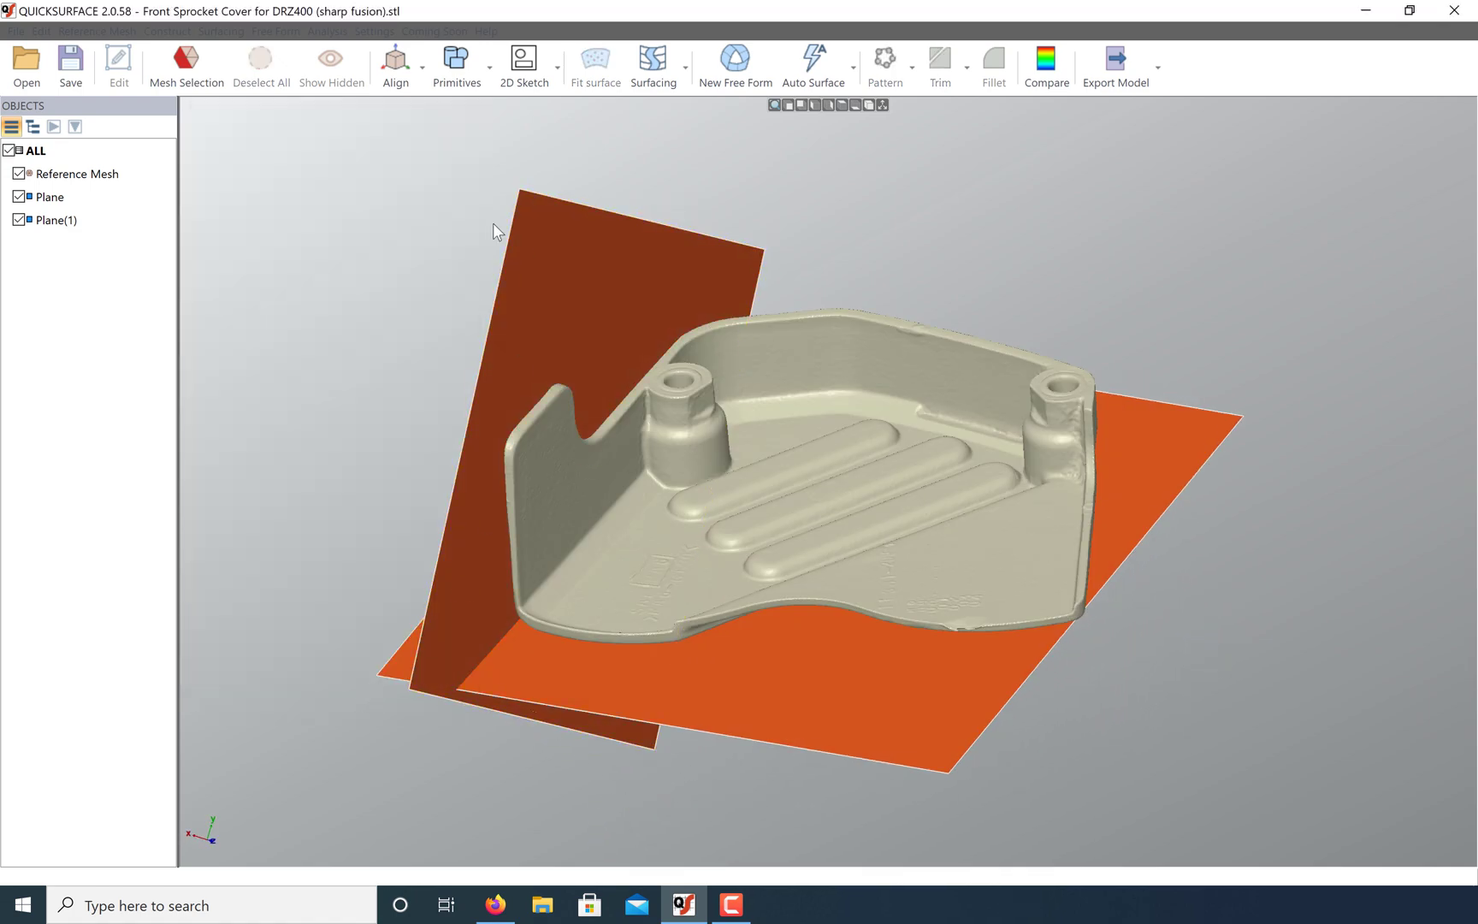
# Step: Select the inner wall of the bolt hole in the boss beside the side wall, using a Magic Wand sensitivity of 4.8 degrees
pyautogui.scroll(8, 662, 385)
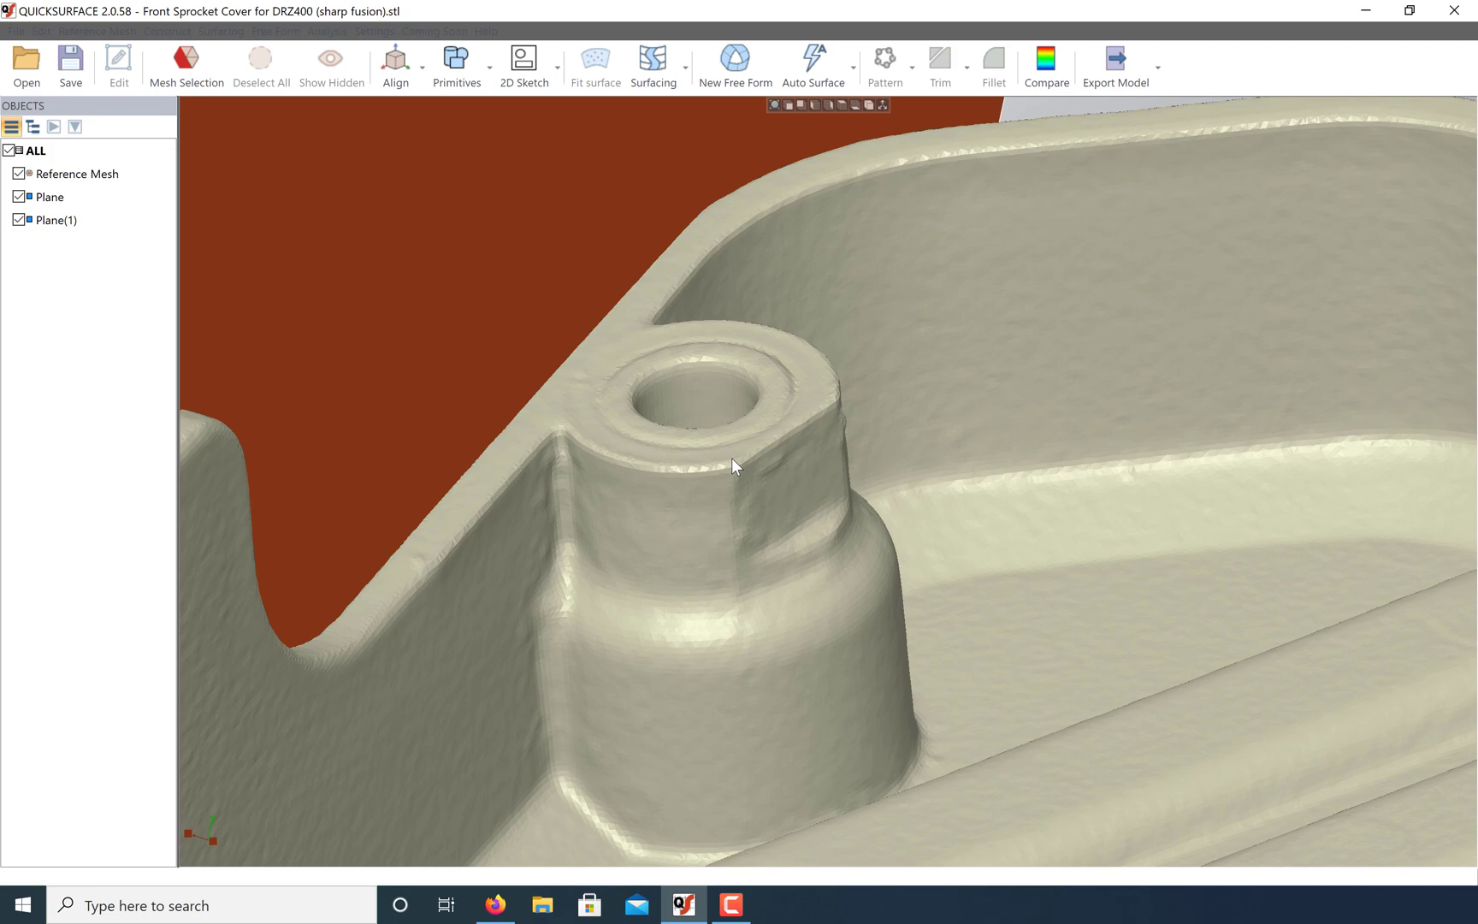
pyautogui.moveTo(731, 459); pyautogui.dragTo(746, 304, button='right')
pyautogui.click(188, 65)
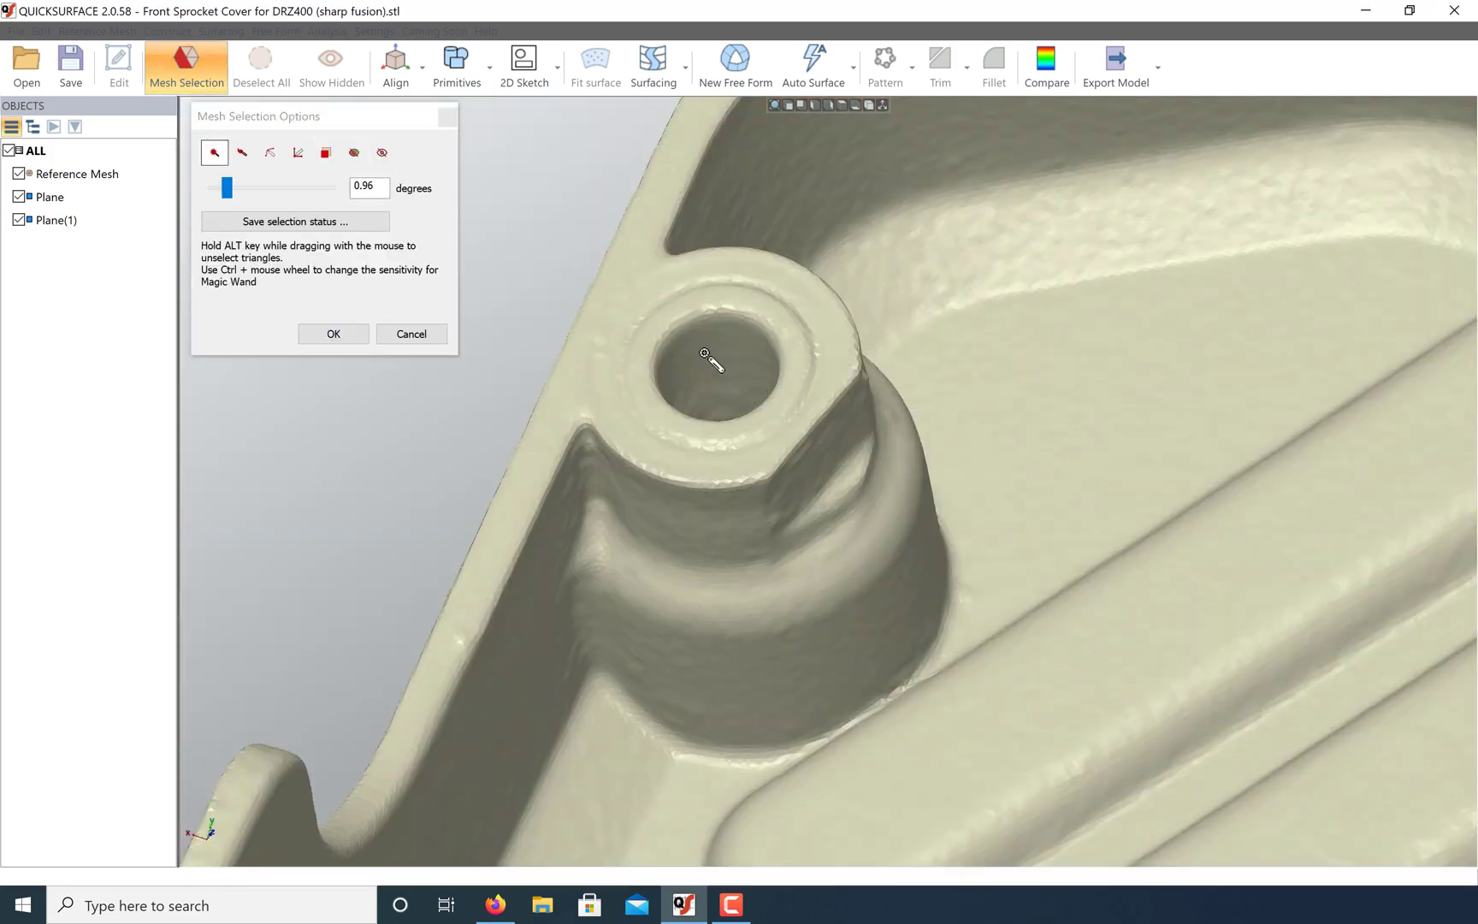
pyautogui.moveTo(704, 351); pyautogui.dragTo(700, 330)
pyautogui.click(231, 188)
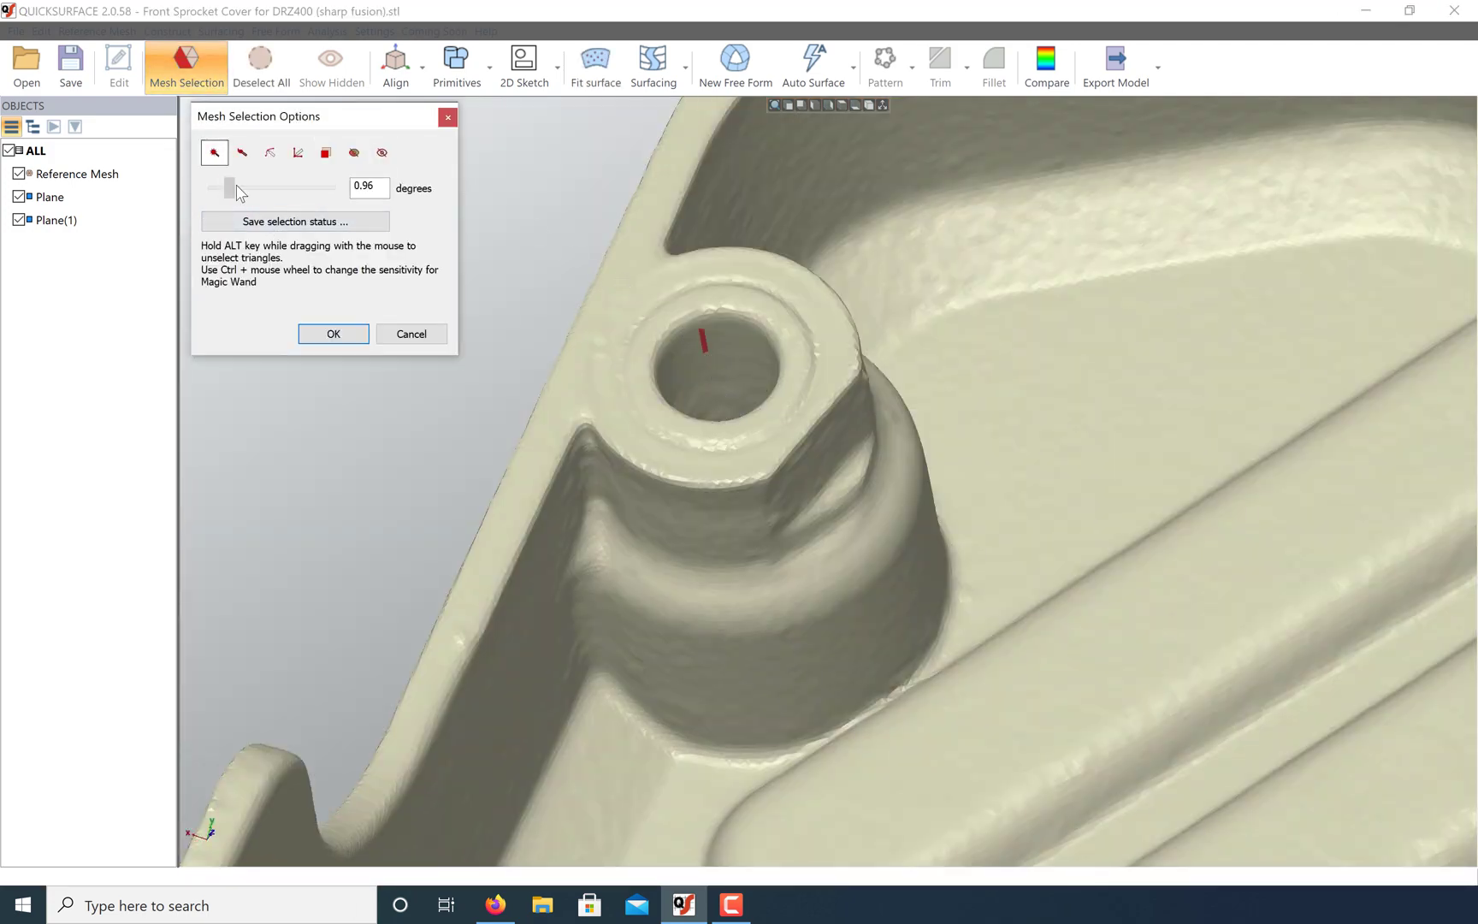
pyautogui.moveTo(239, 193); pyautogui.dragTo(293, 192)
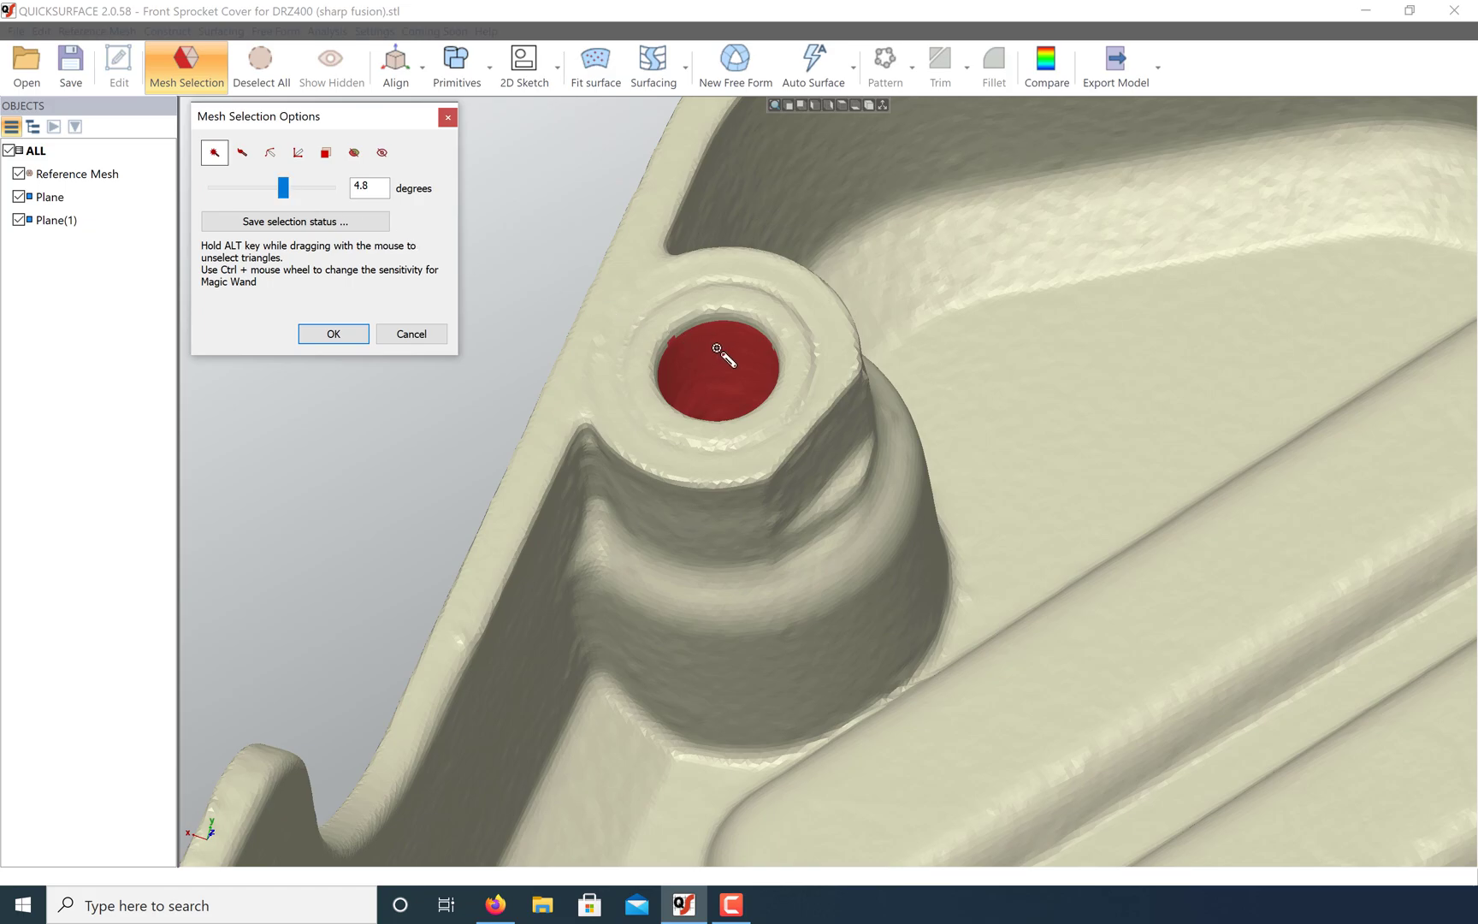
pyautogui.moveTo(717, 349)
pyautogui.mouseDown(button='right')
pyautogui.moveTo(801, 581)
pyautogui.moveTo(874, 603)
pyautogui.moveTo(792, 582)
pyautogui.moveTo(646, 472)
pyautogui.moveTo(703, 389)
pyautogui.moveTo(713, 334)
pyautogui.moveTo(717, 353)
pyautogui.mouseUp(button='right')
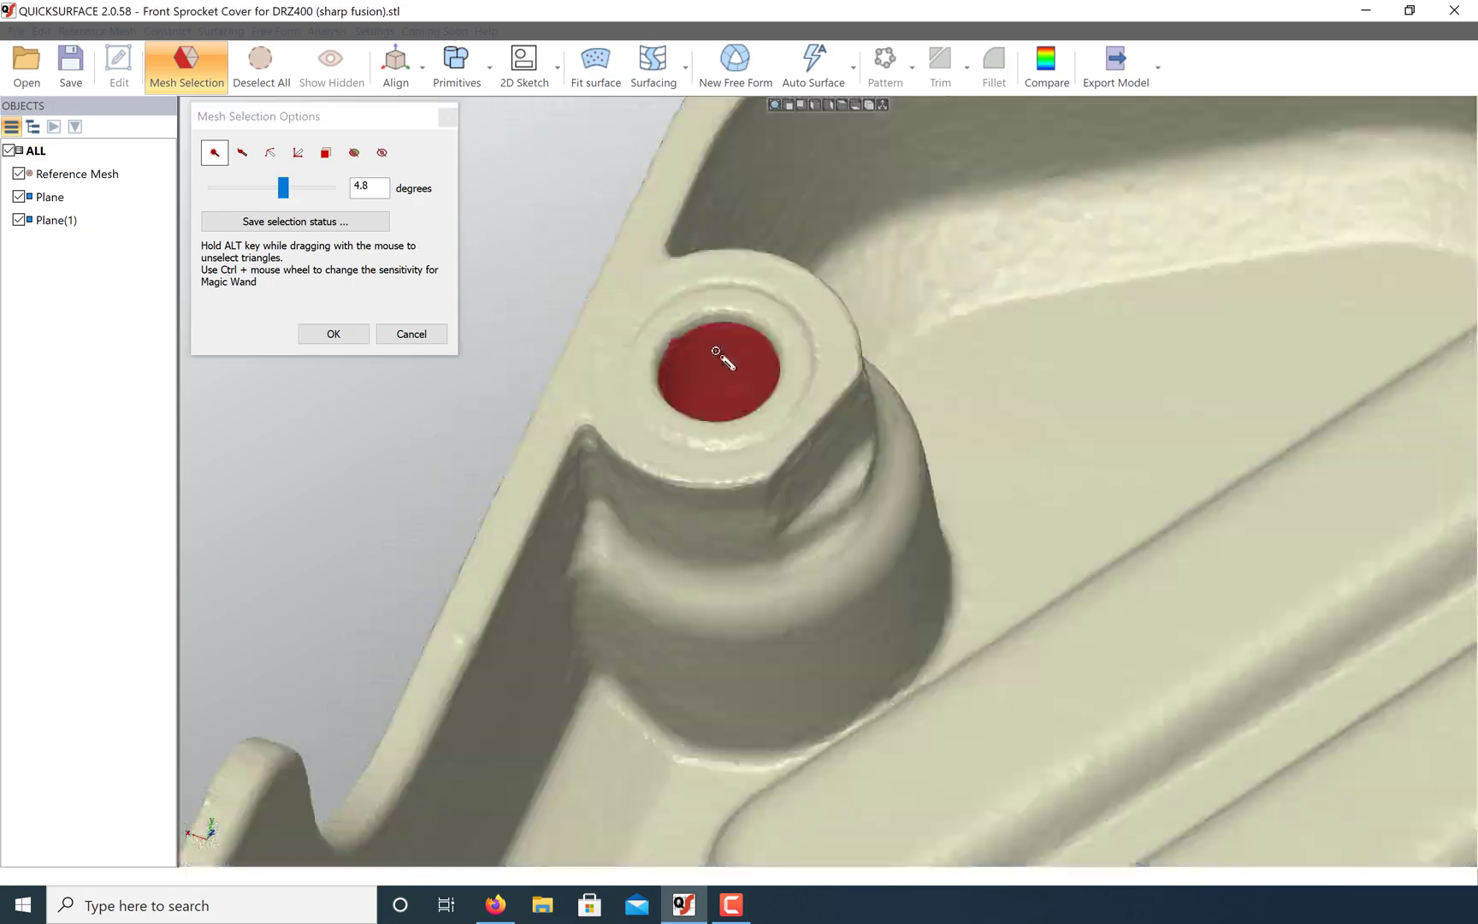
pyautogui.click(360, 332)
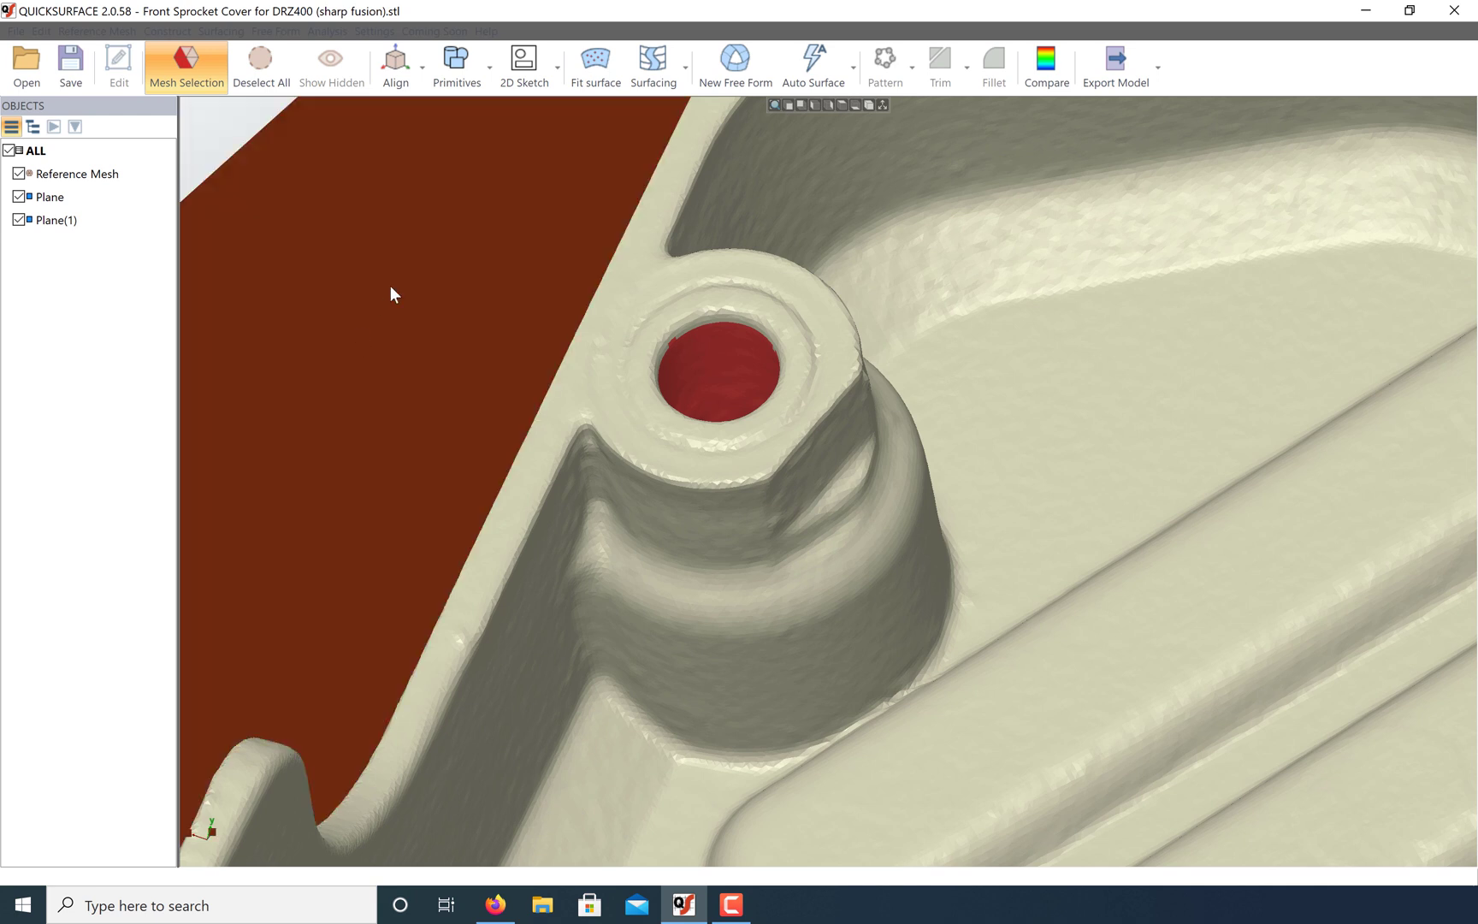
# Step: Fit a cylinder to the selected bolt hole wall with the Solid option turned off
pyautogui.click(484, 72)
pyautogui.click(462, 125)
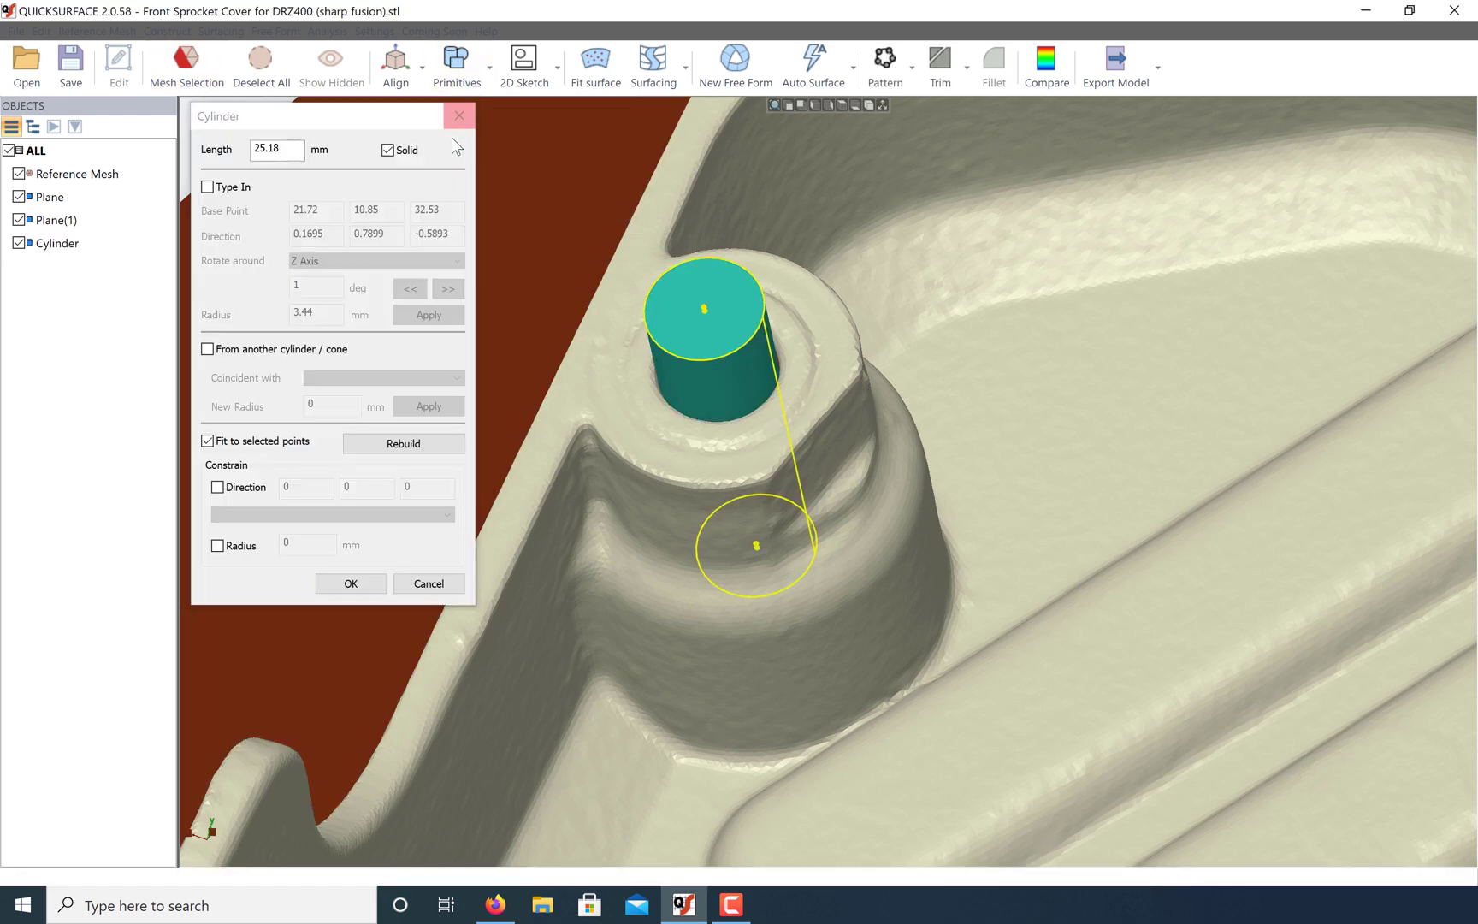
pyautogui.click(387, 150)
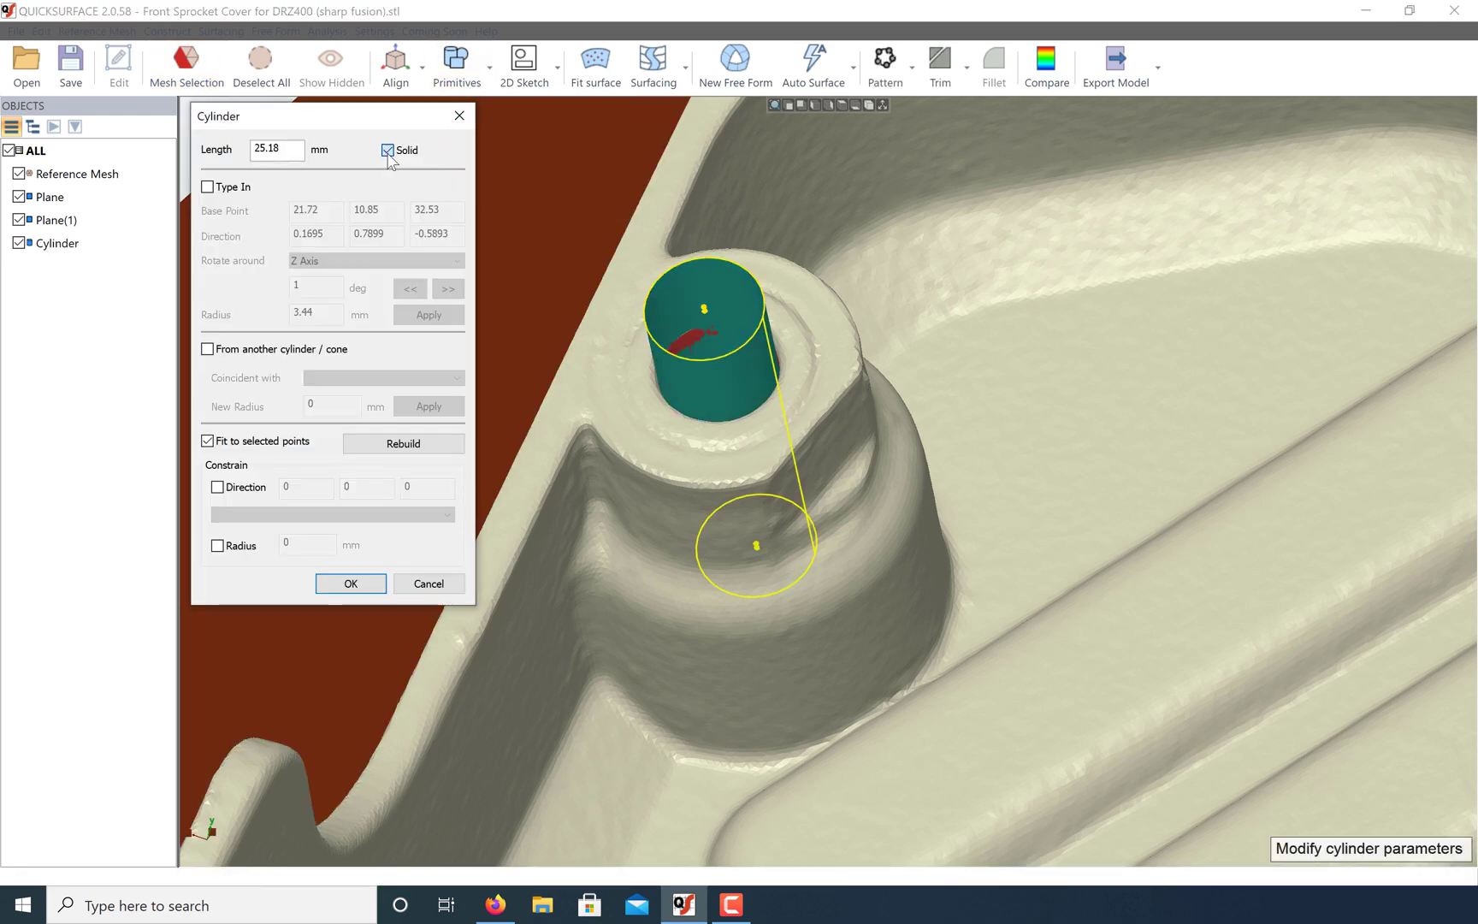
pyautogui.click(362, 585)
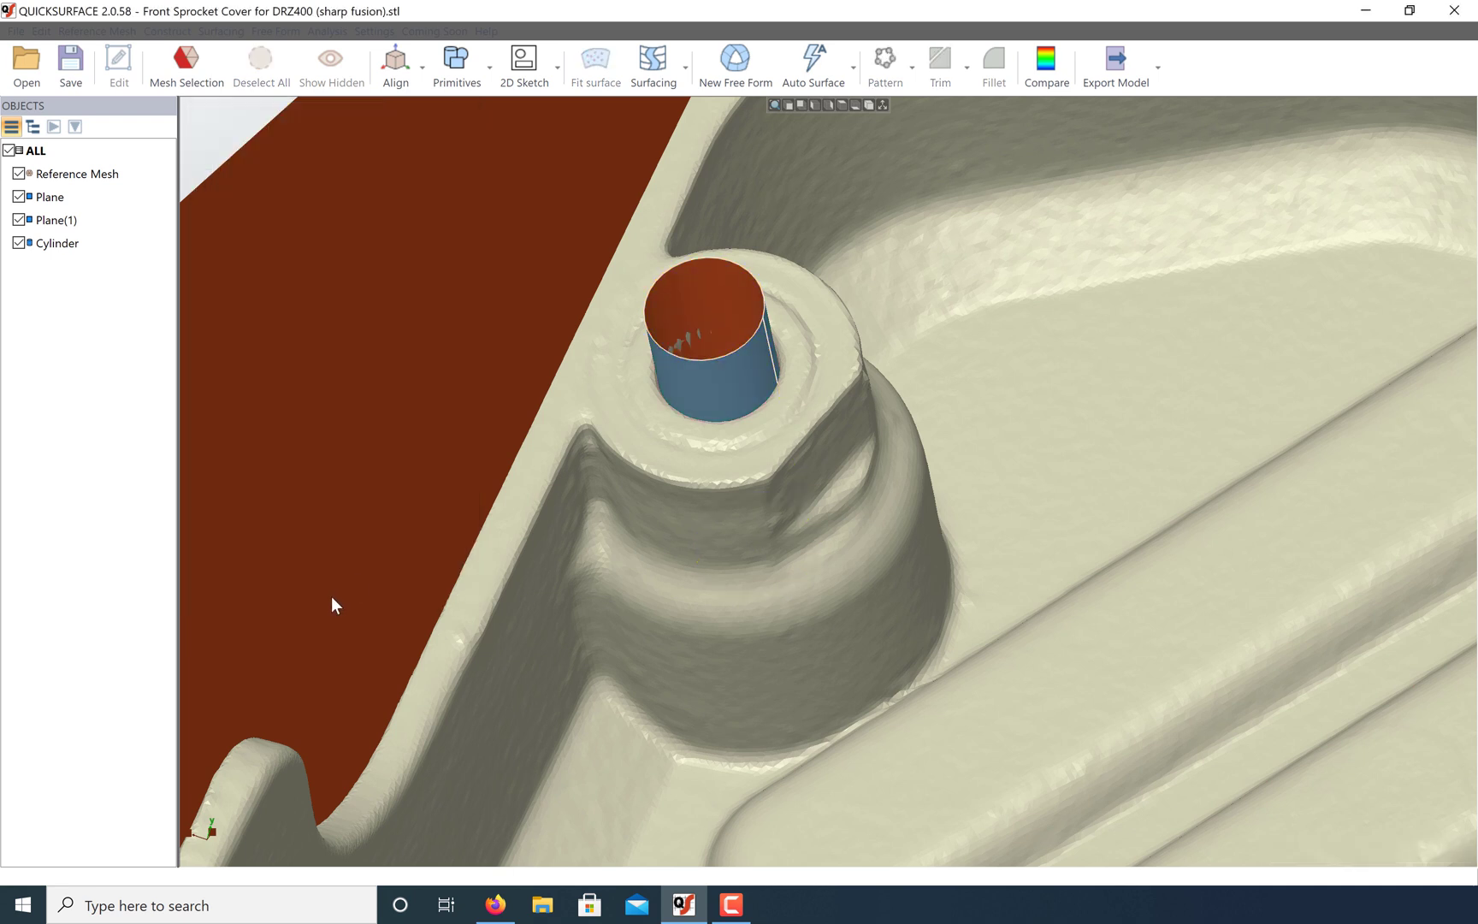
# Step: Create a reference line along the bolt hole cylinder's axis using the From another primitives option
pyautogui.click(489, 73)
pyautogui.click(475, 228)
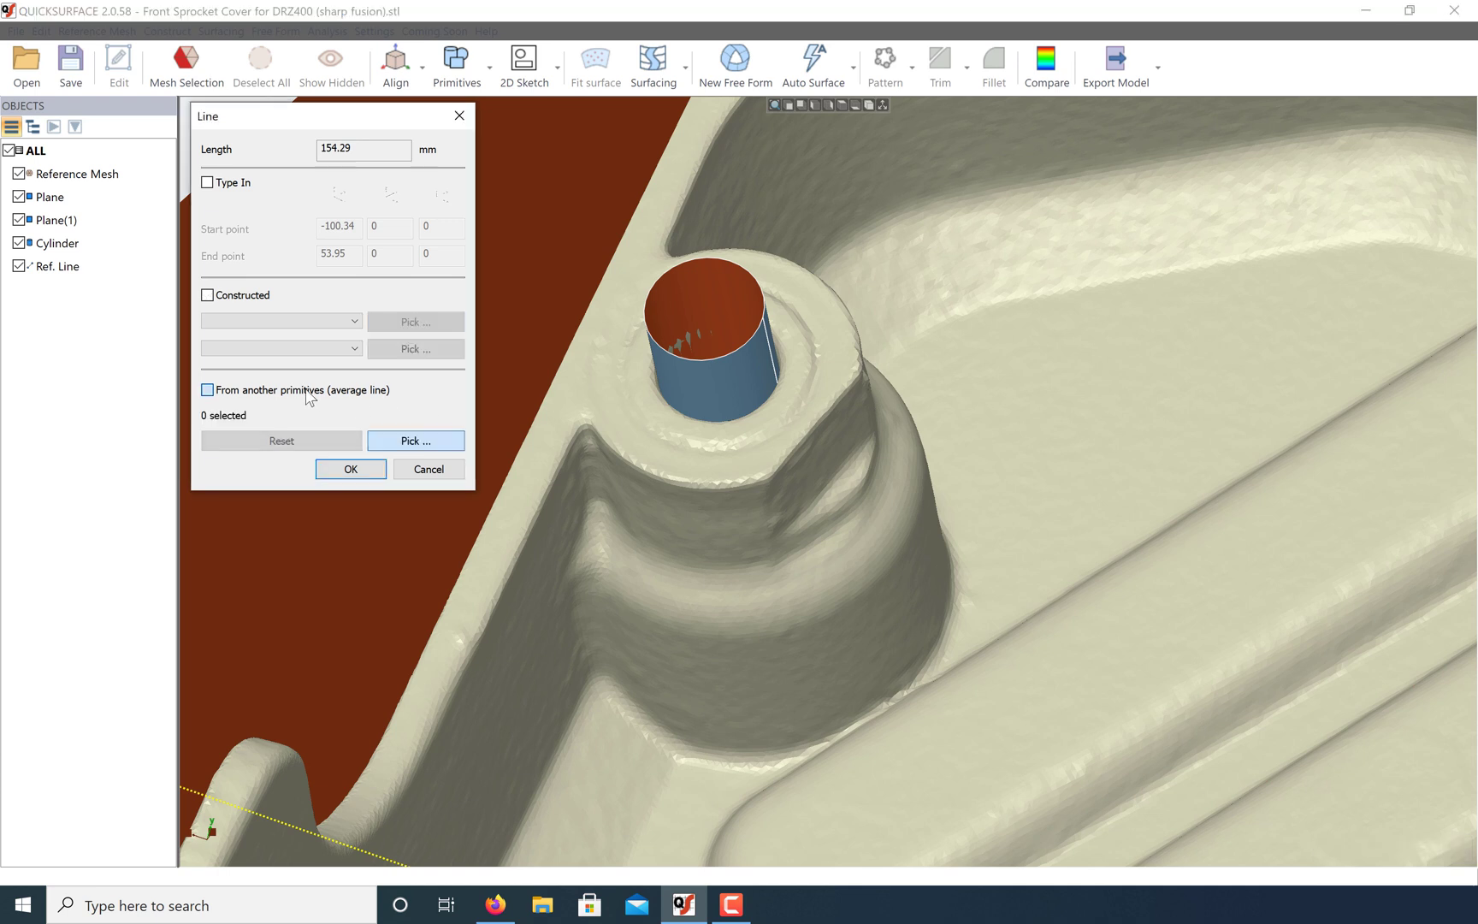
pyautogui.click(306, 390)
pyautogui.click(712, 292)
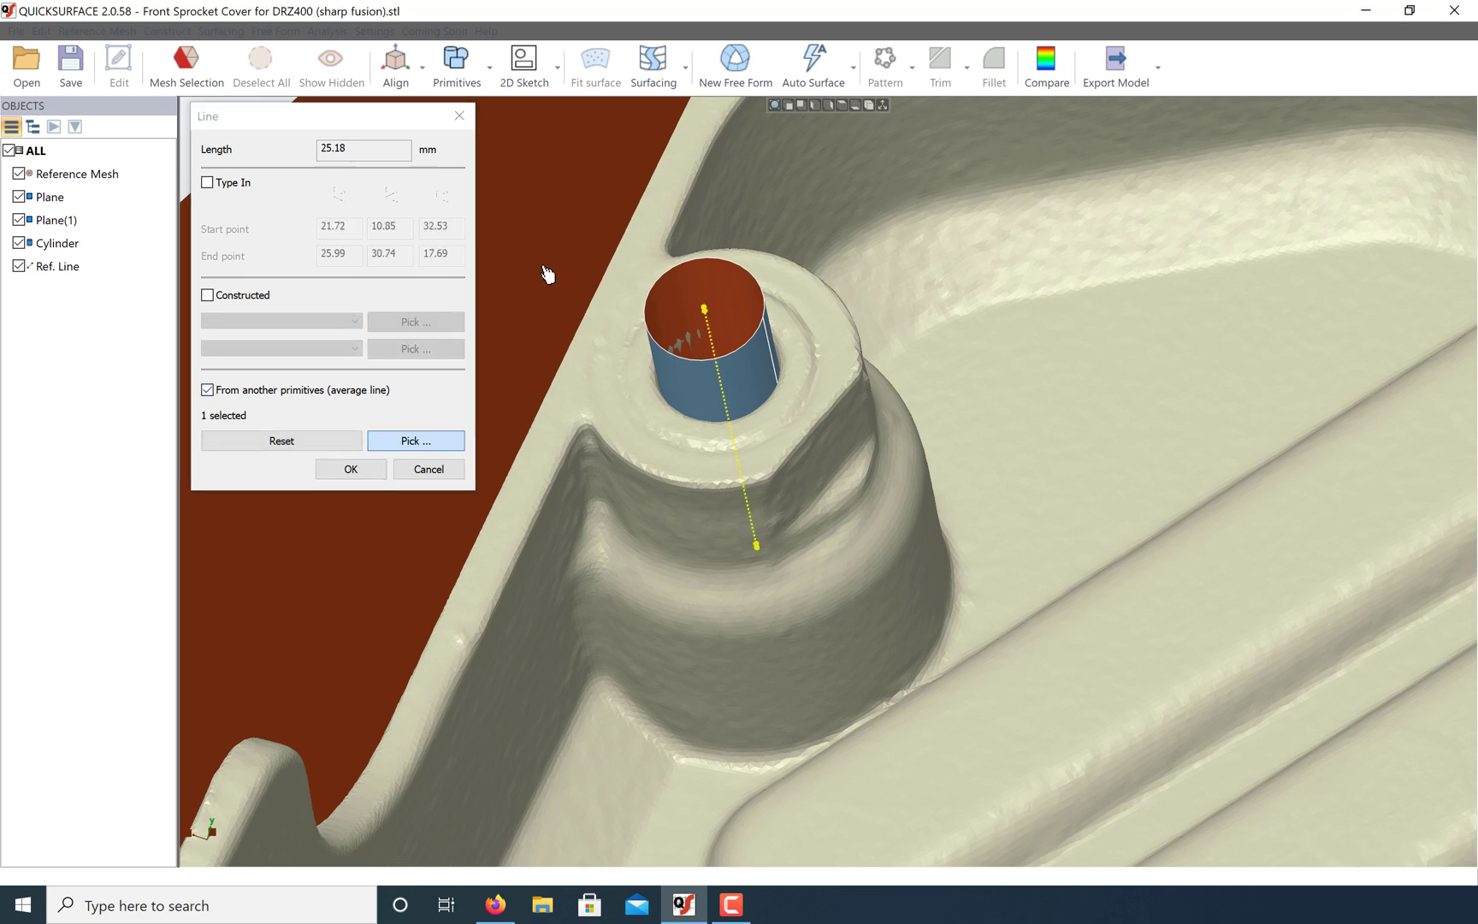
pyautogui.click(351, 469)
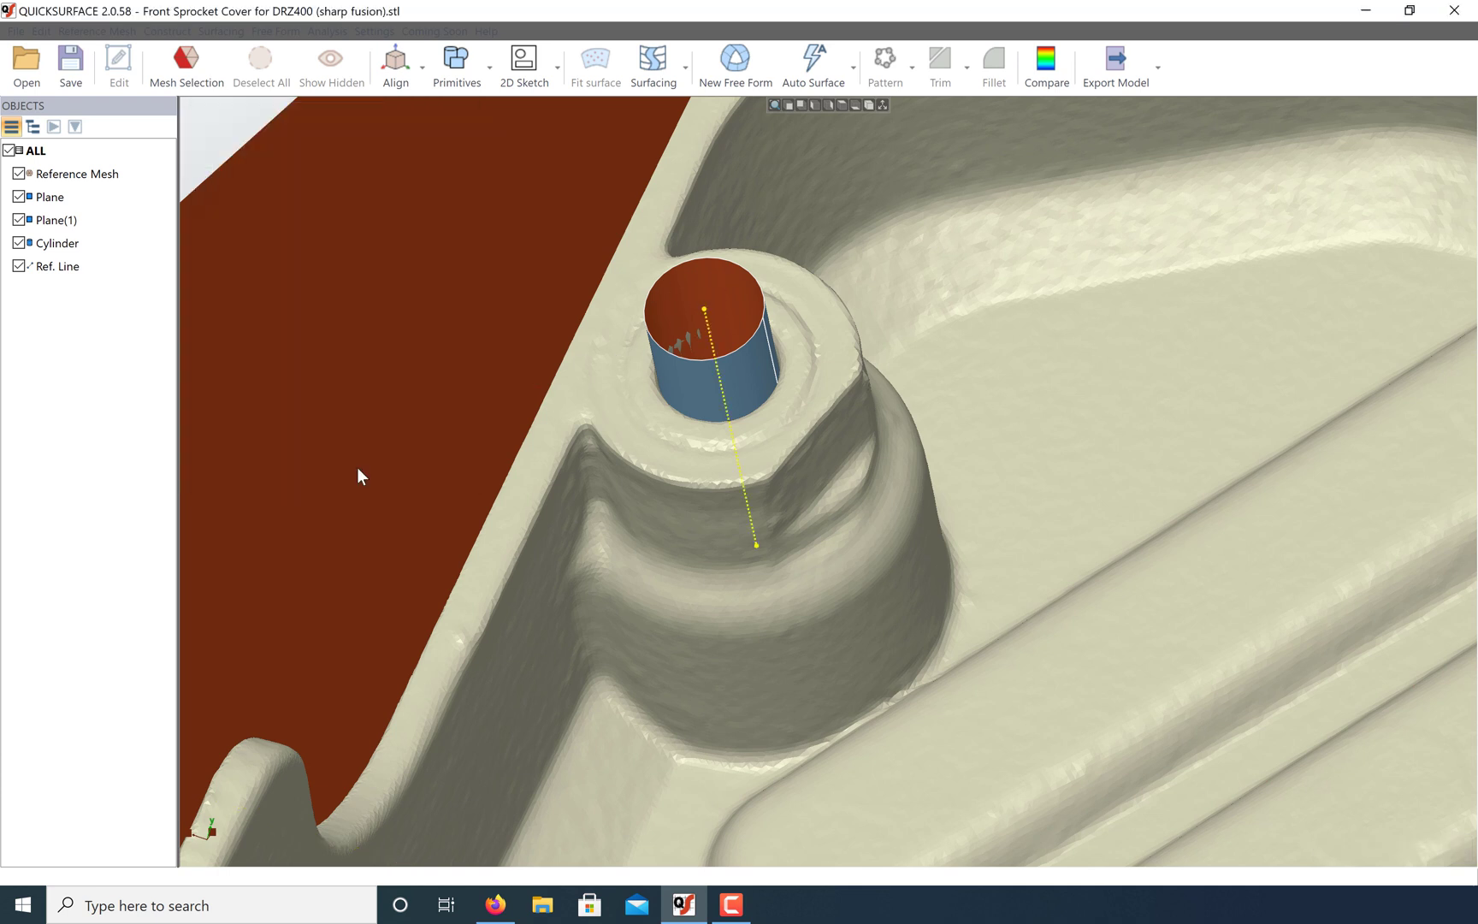
# Step: Construct a reference line at the intersection of the side wall plane, Plane(1), and the outer face plane, Plane
pyautogui.scroll(-10, 631, 609)
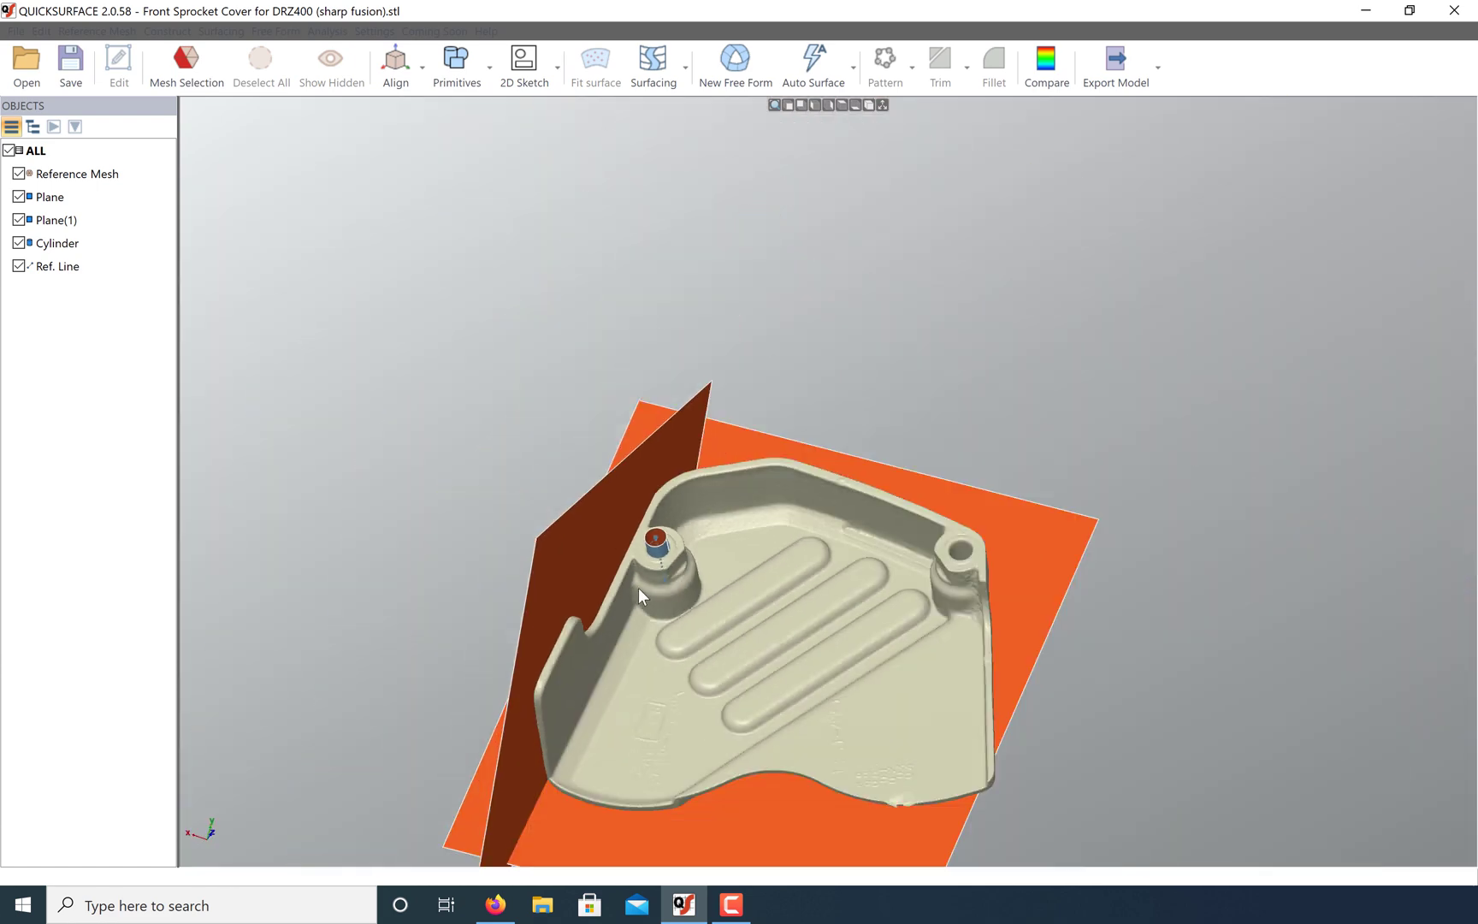
pyautogui.moveTo(466, 792); pyautogui.dragTo(761, 512, button='right')
pyautogui.scroll(5, 754, 464)
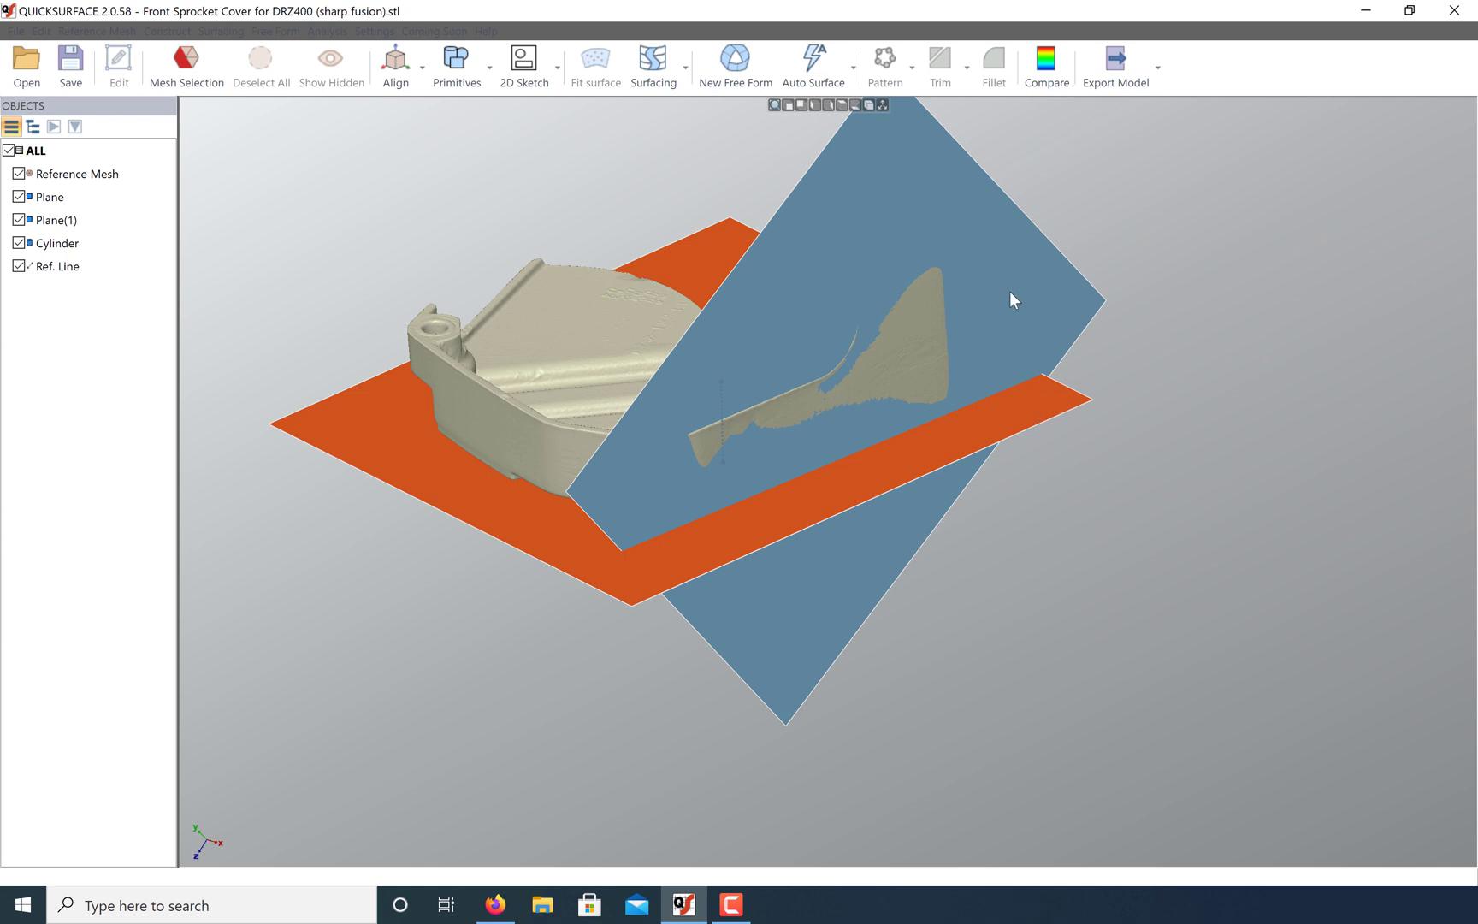
pyautogui.click(484, 68)
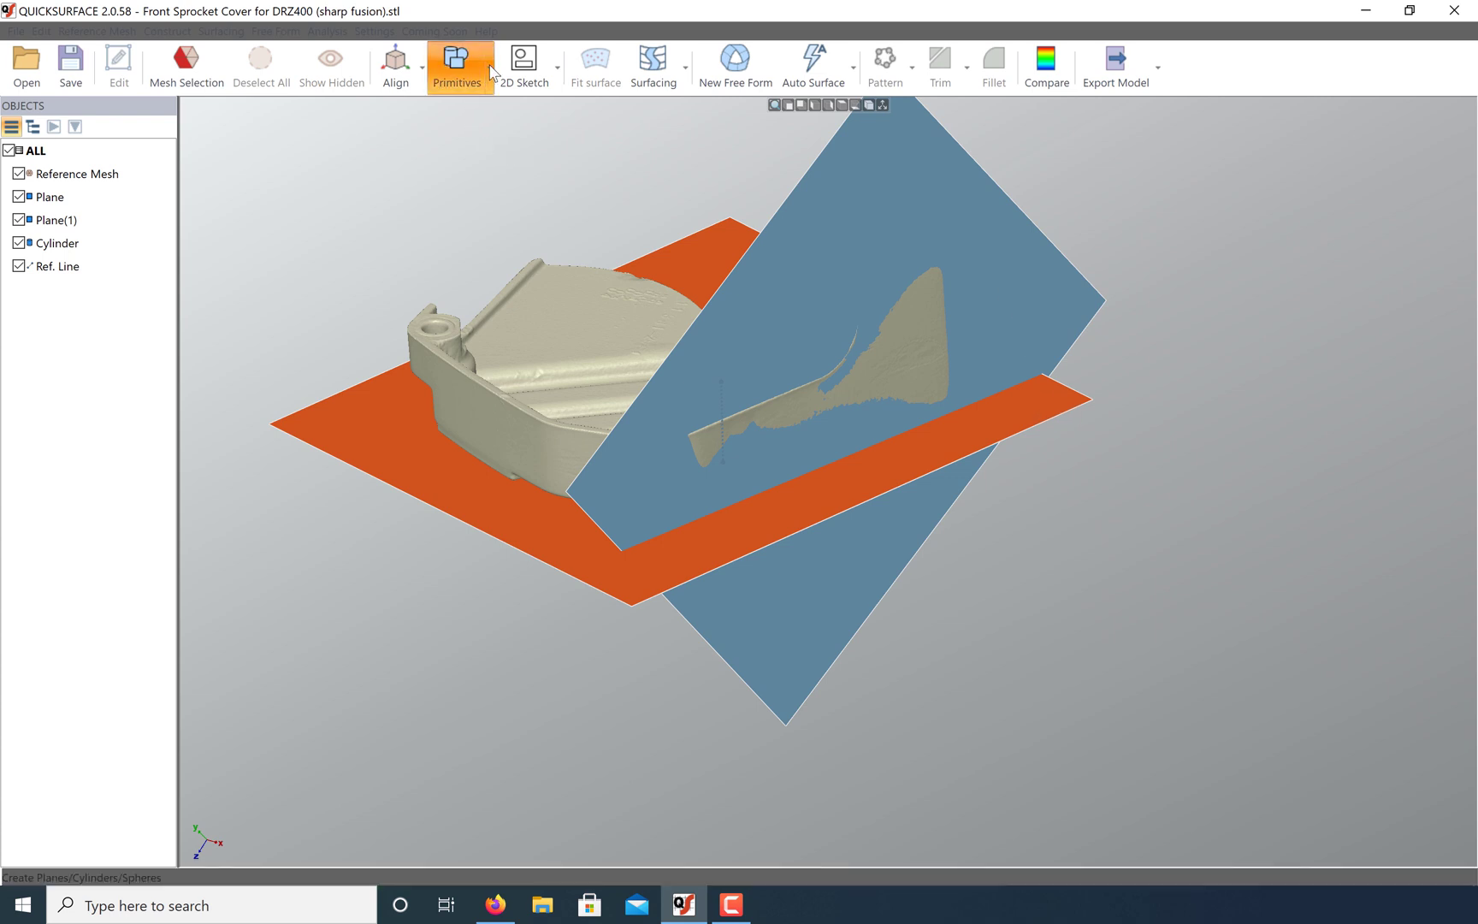
pyautogui.click(491, 232)
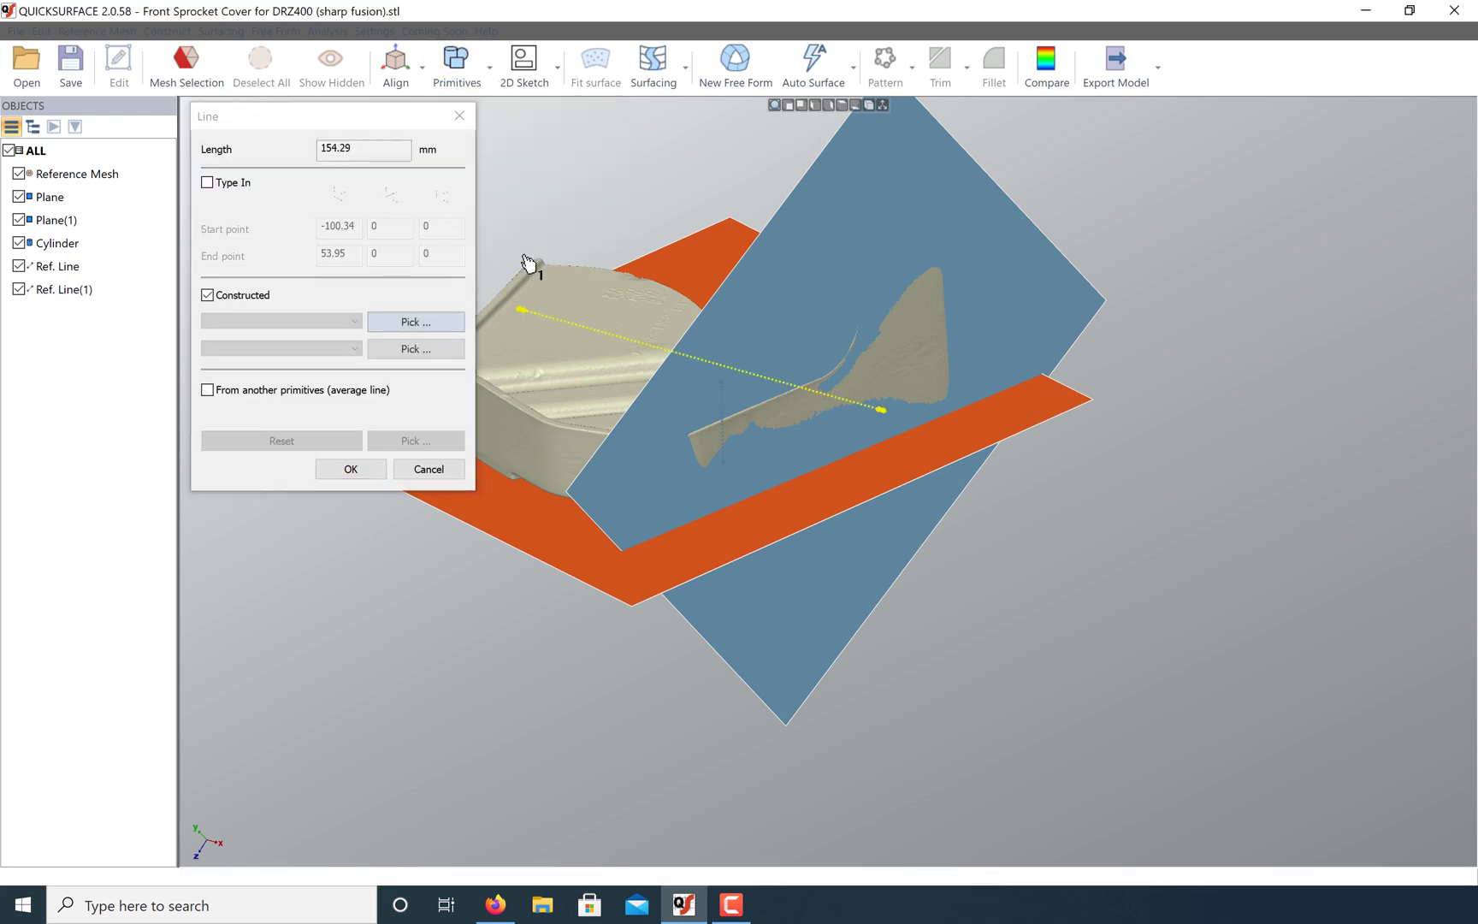
pyautogui.click(1042, 320)
pyautogui.click(1027, 430)
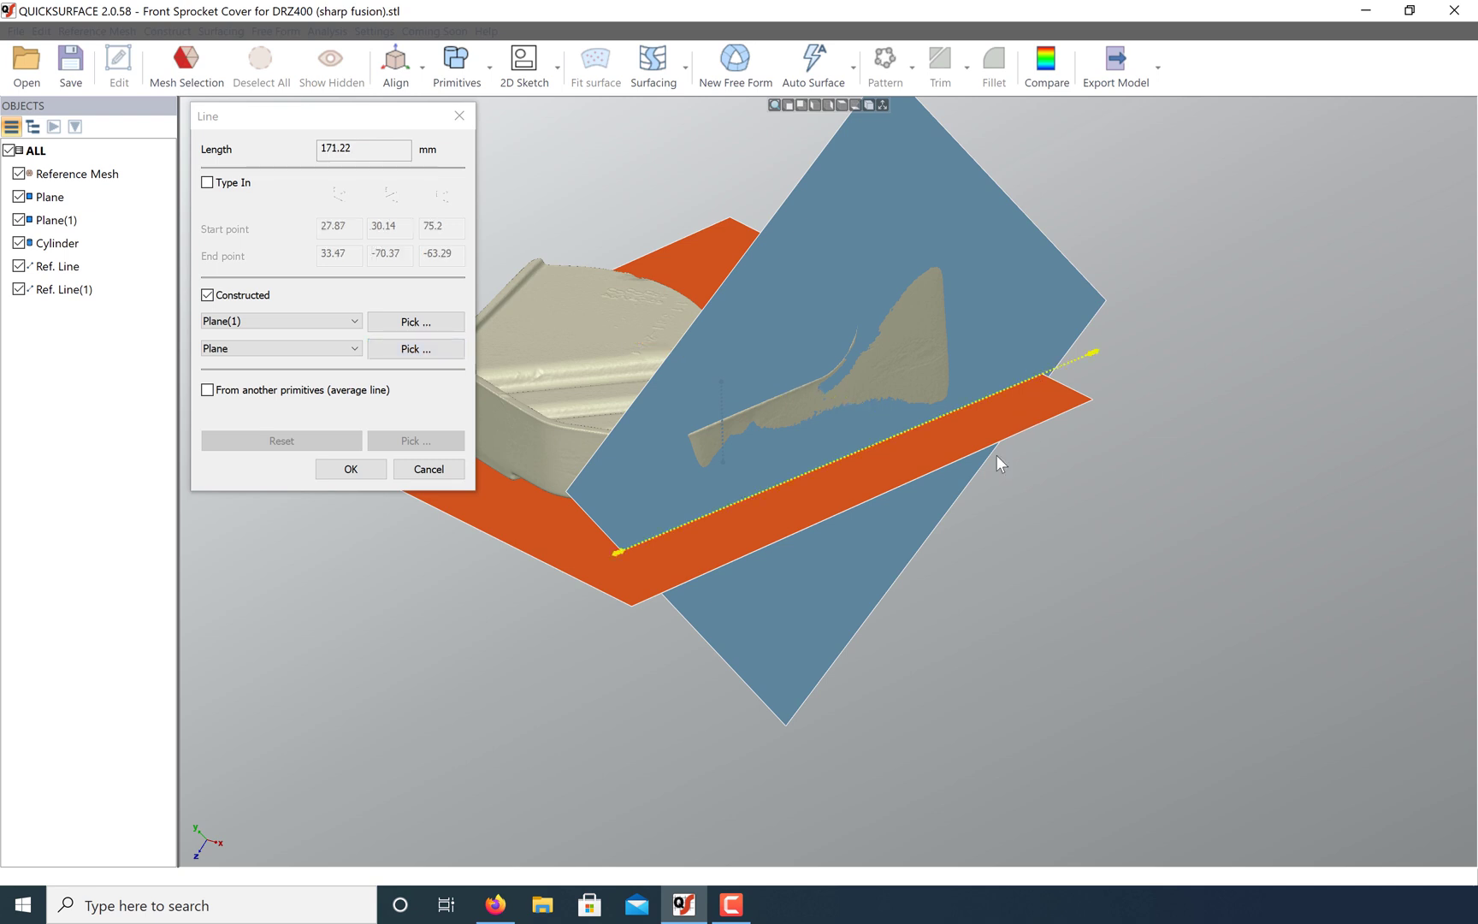
pyautogui.click(356, 472)
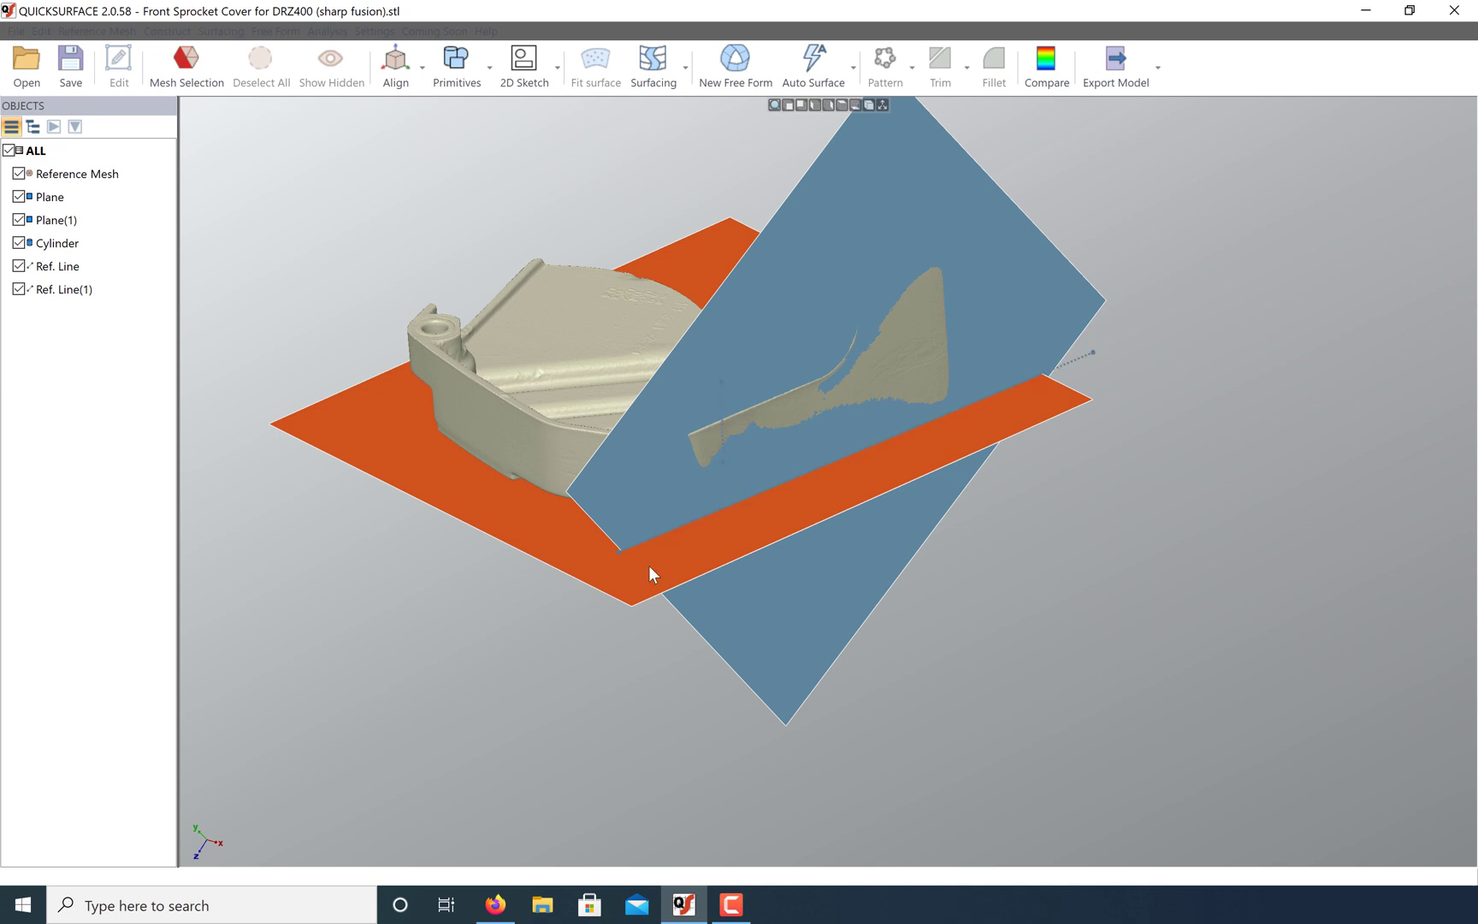
# Step: Construct a reference point where the bolt hole axis line, Ref. Line, meets the outer face plane, using the From primitives option
pyautogui.click(457, 60)
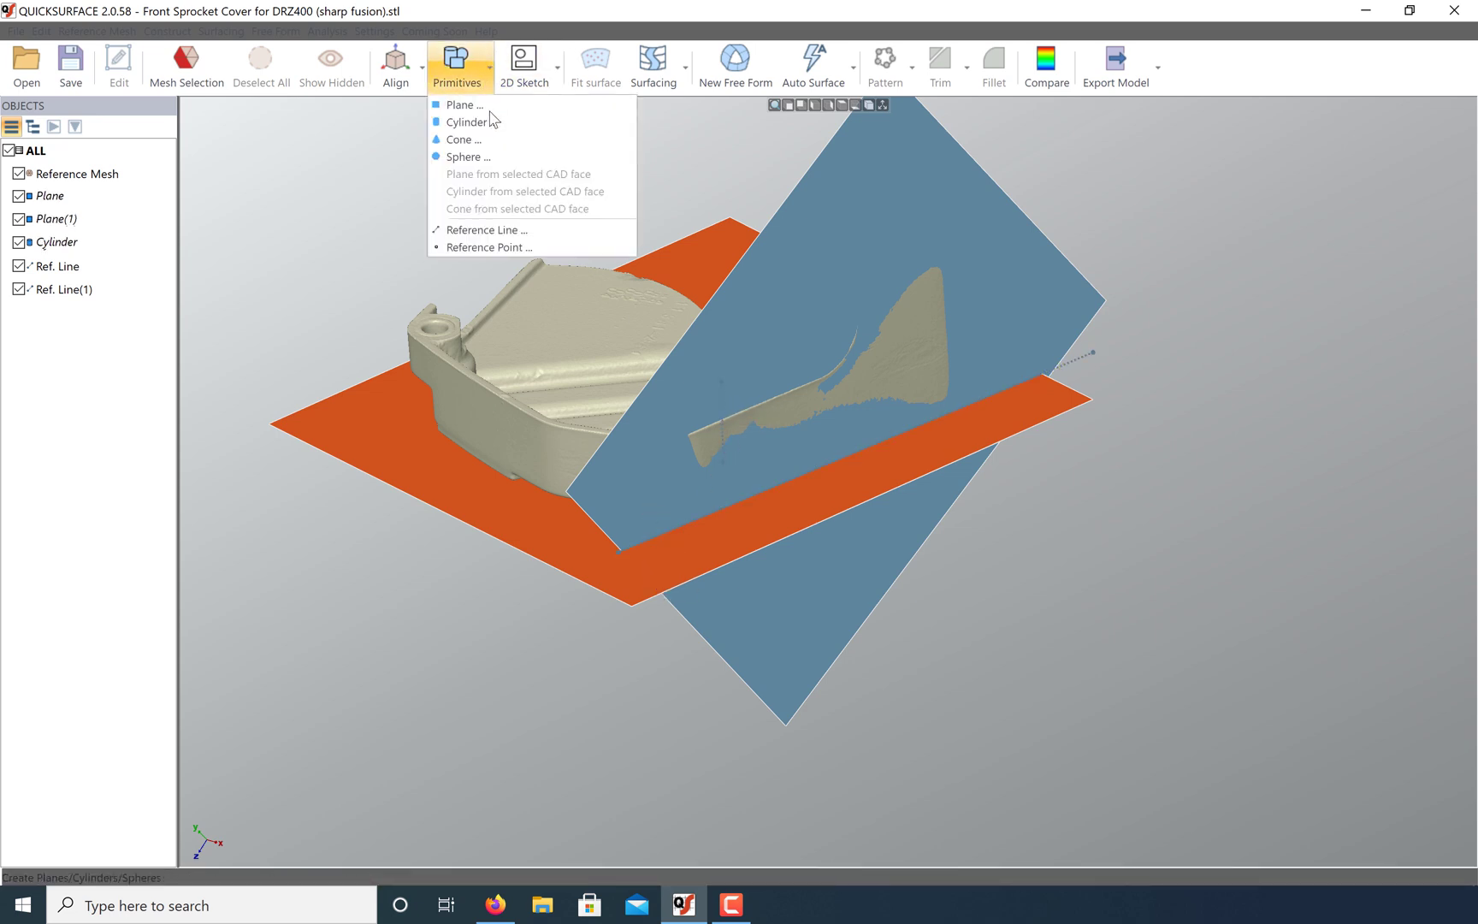
pyautogui.click(513, 245)
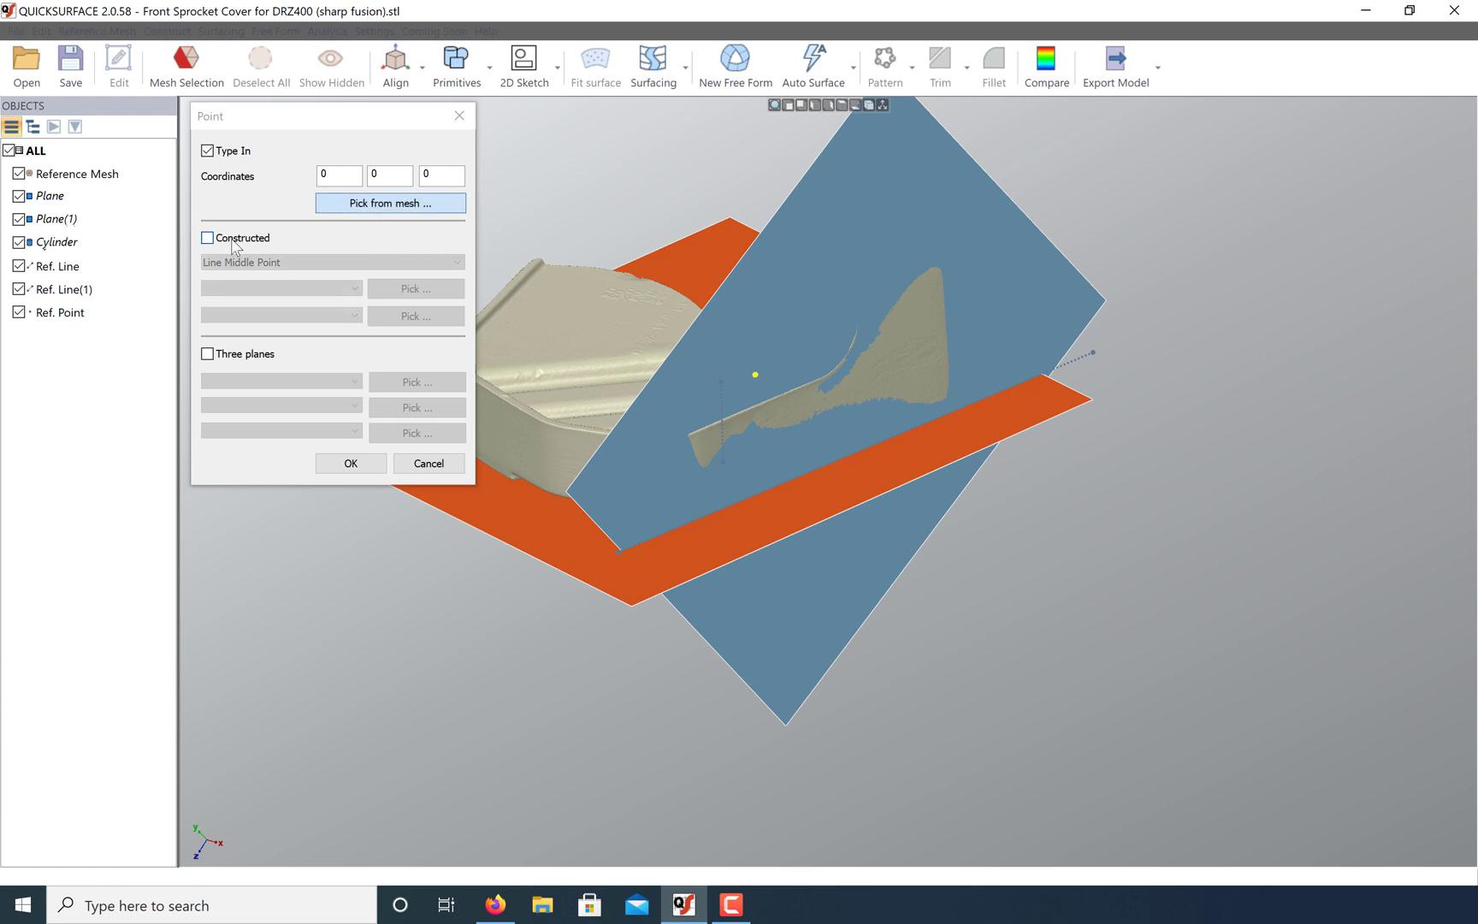
pyautogui.click(234, 240)
pyautogui.click(711, 422)
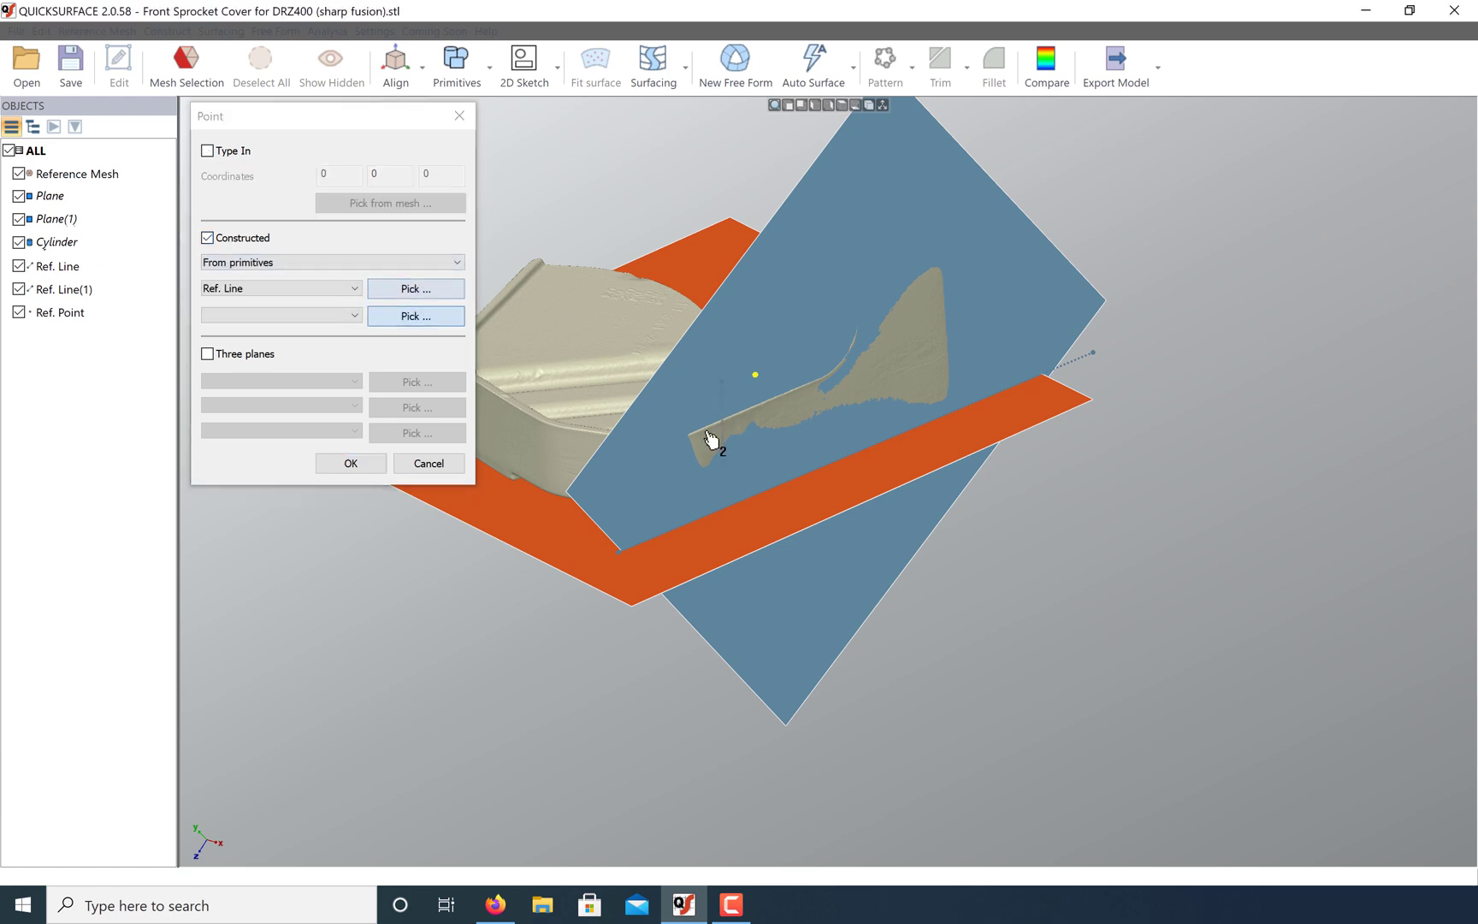
pyautogui.click(566, 542)
pyautogui.click(350, 462)
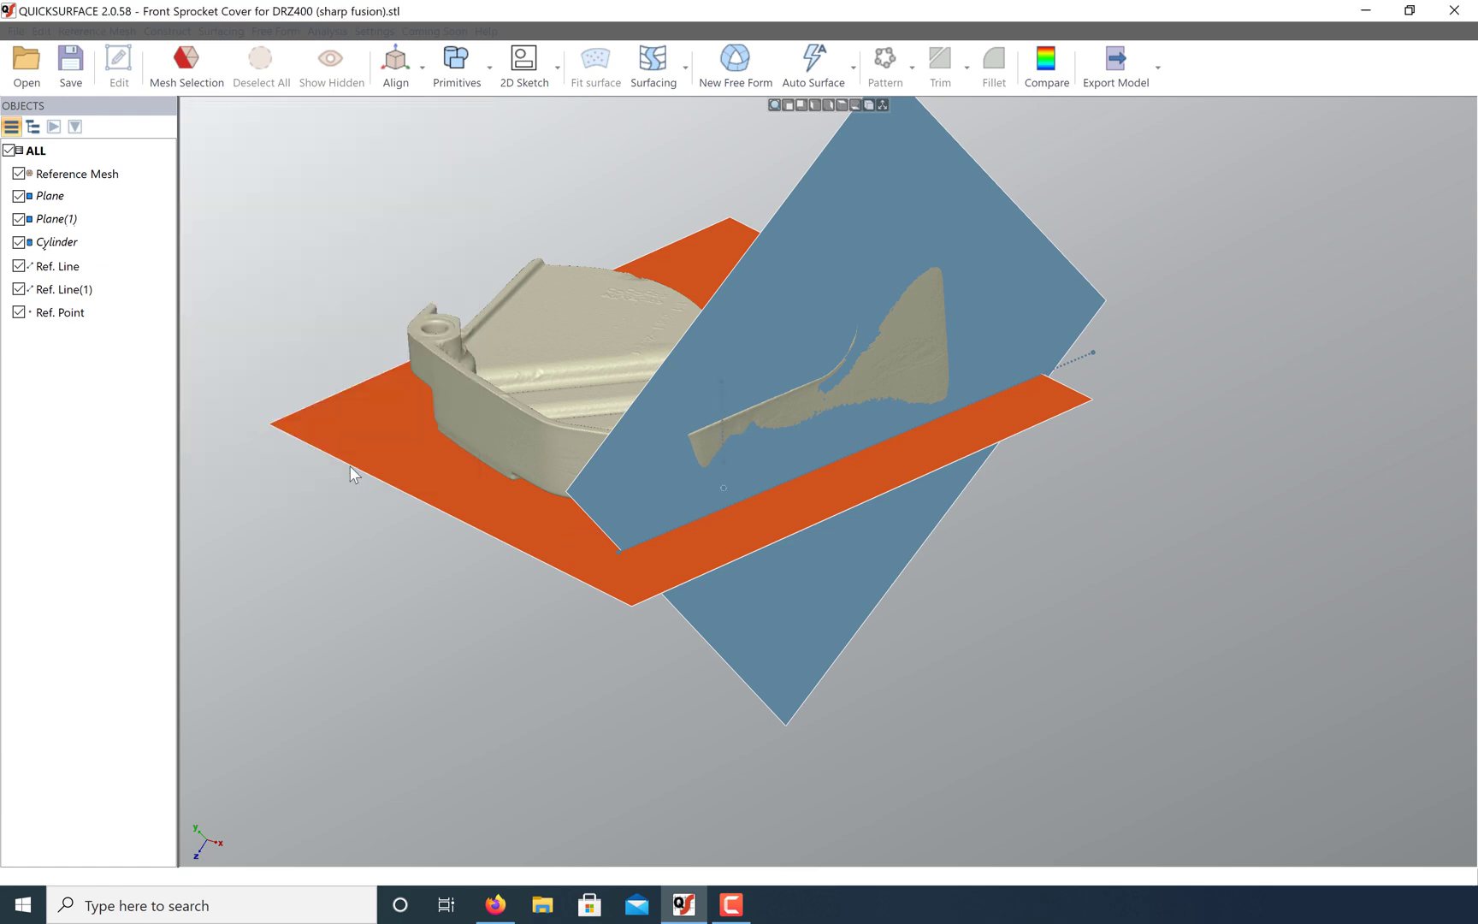
# Step: Start an alignment by coordinate system with the outer face plane as the primary feature on Bottom (OXY), and flip its direction
pyautogui.moveTo(356, 472); pyautogui.dragTo(897, 590, button='right')
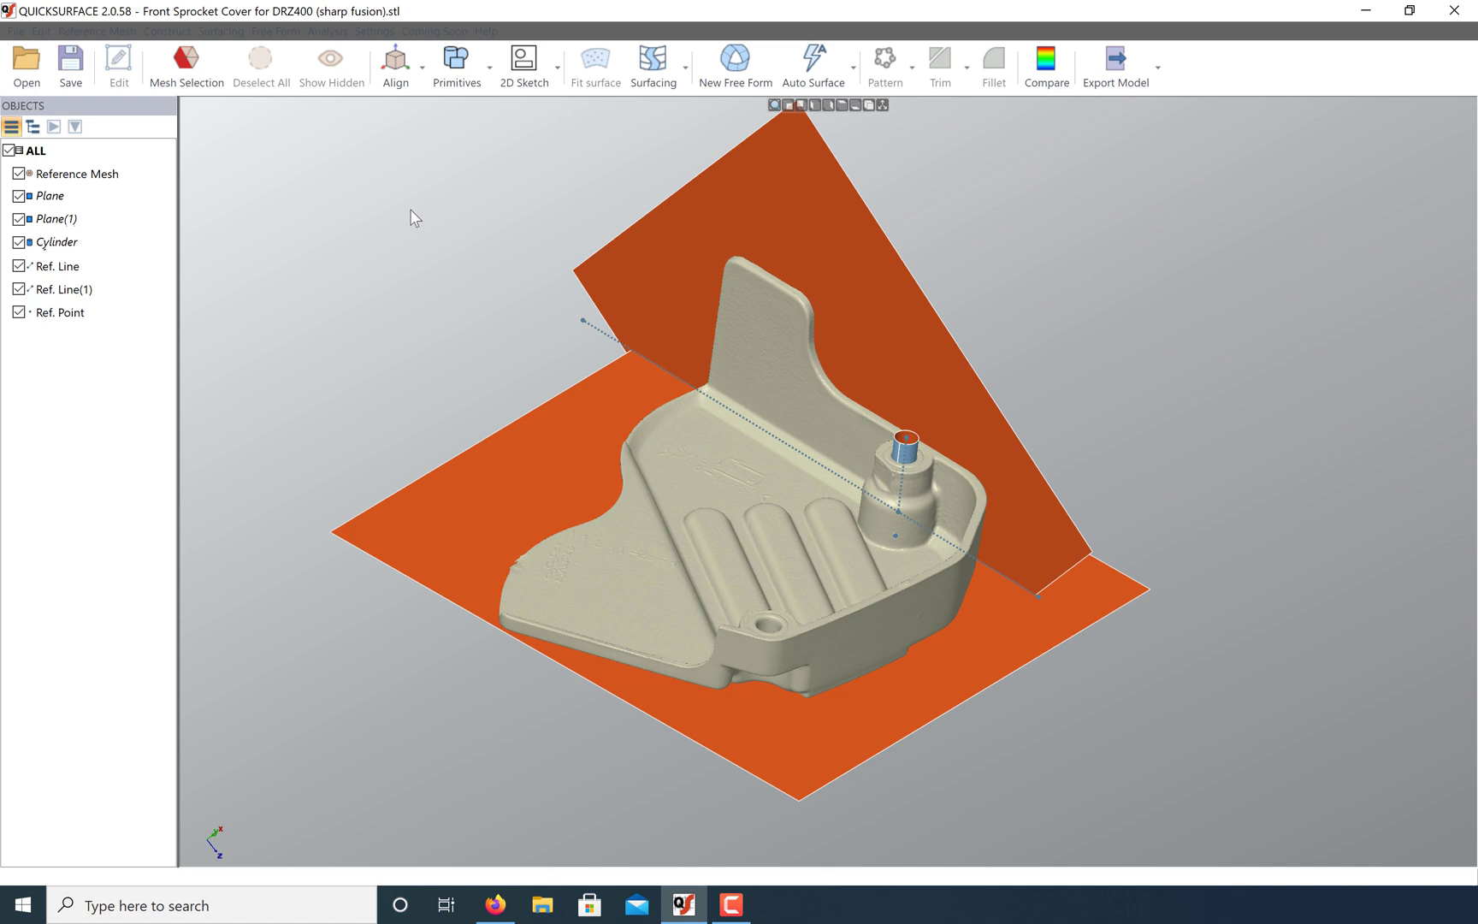
pyautogui.click(426, 75)
pyautogui.click(426, 104)
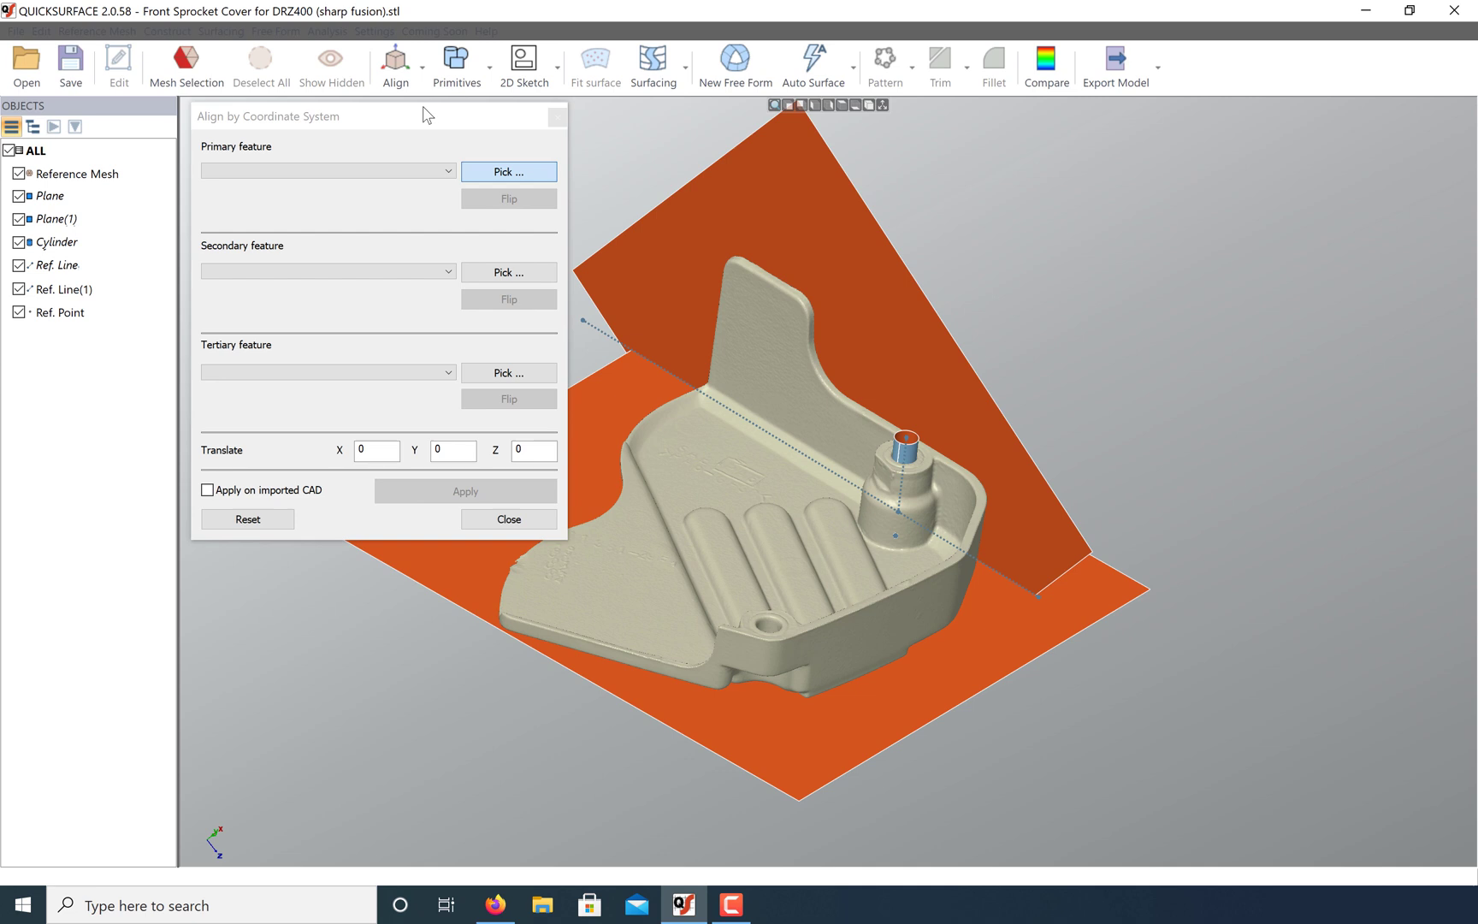
pyautogui.moveTo(342, 735); pyautogui.dragTo(513, 710, button='middle')
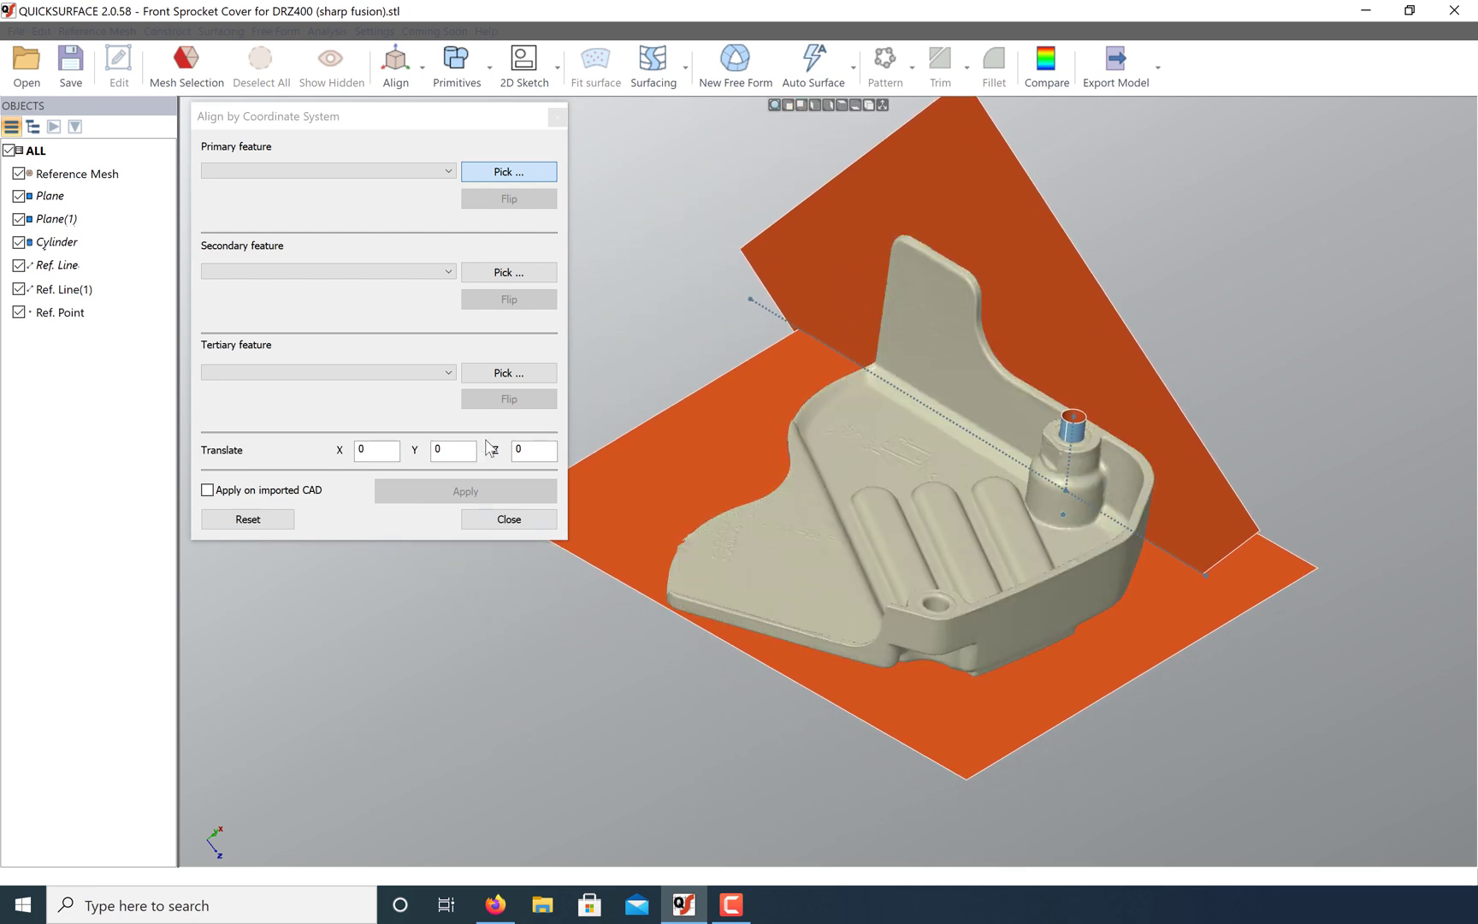
pyautogui.click(509, 175)
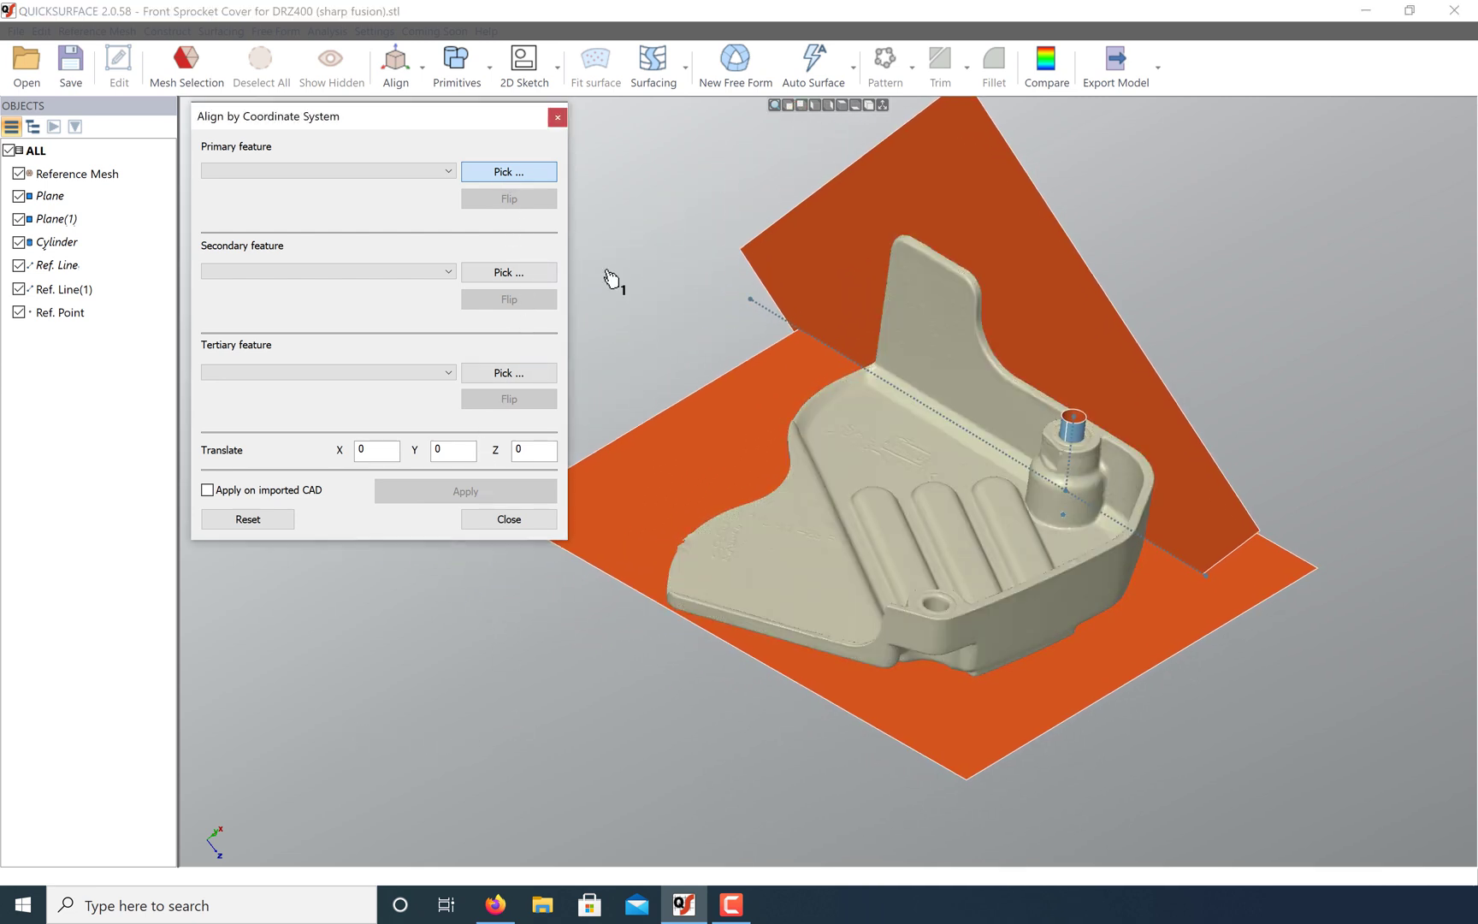
pyautogui.click(689, 446)
pyautogui.click(530, 213)
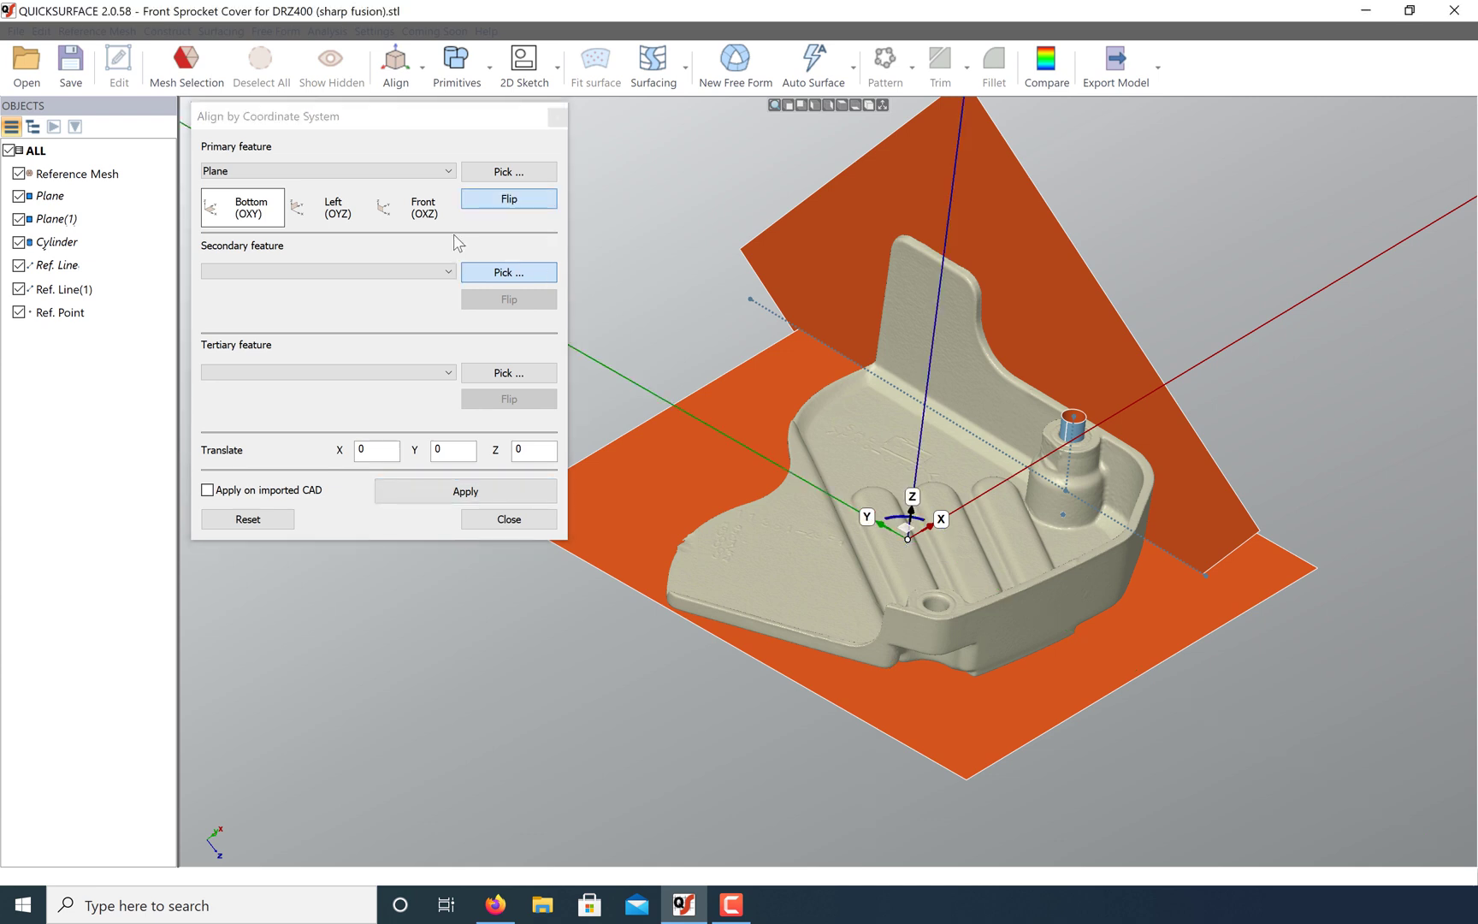
# Step: Set Ref. Line(1) as the secondary feature on the X axis and Ref. Point as the tertiary feature, and apply the alignment
pyautogui.click(765, 312)
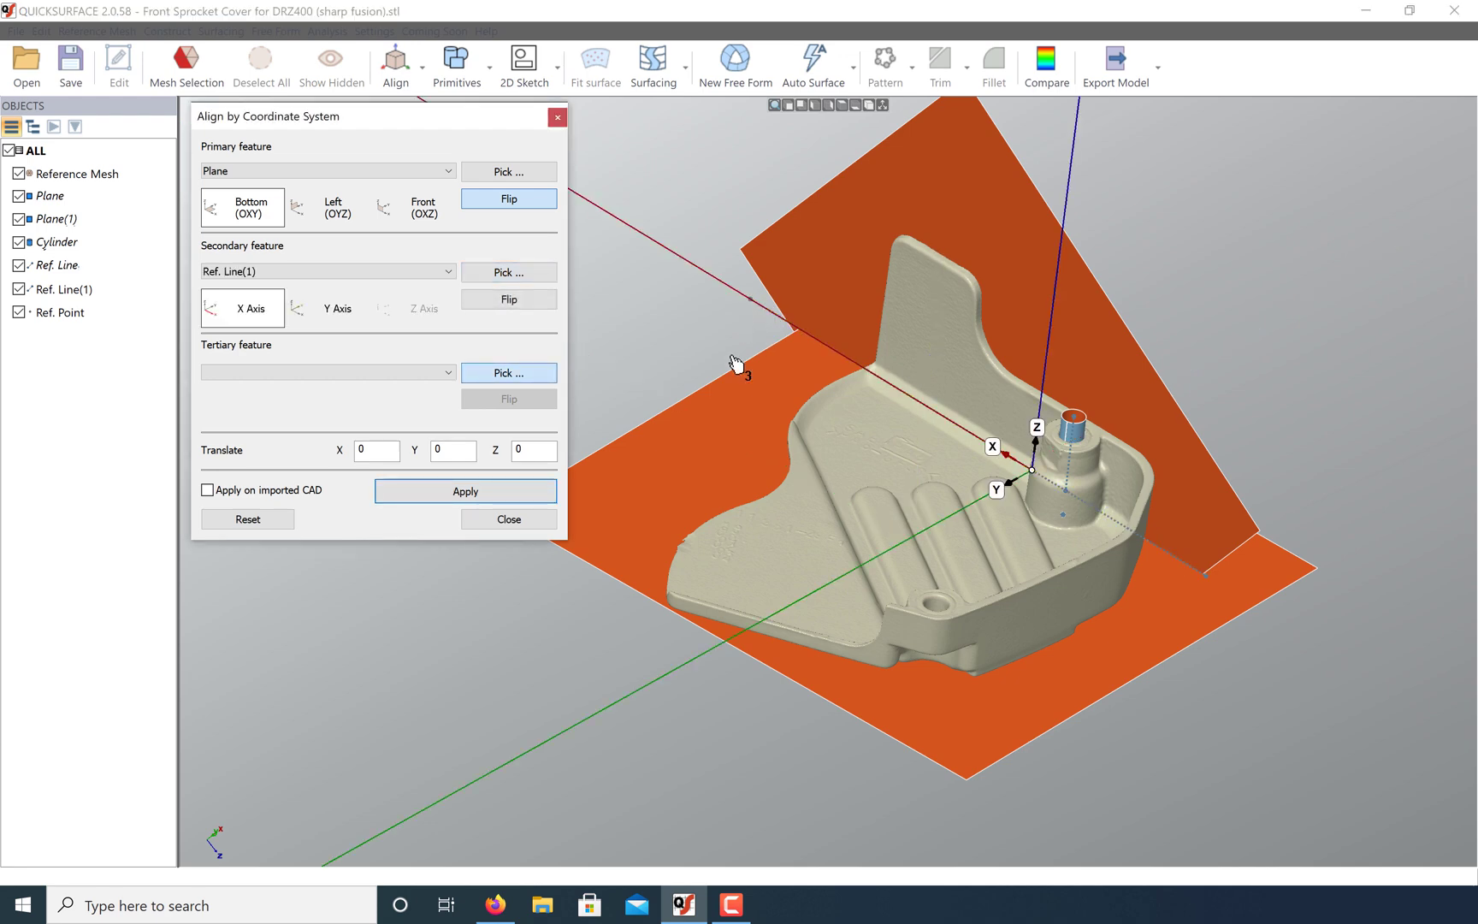
pyautogui.moveTo(381, 761); pyautogui.dragTo(1093, 857, button='right')
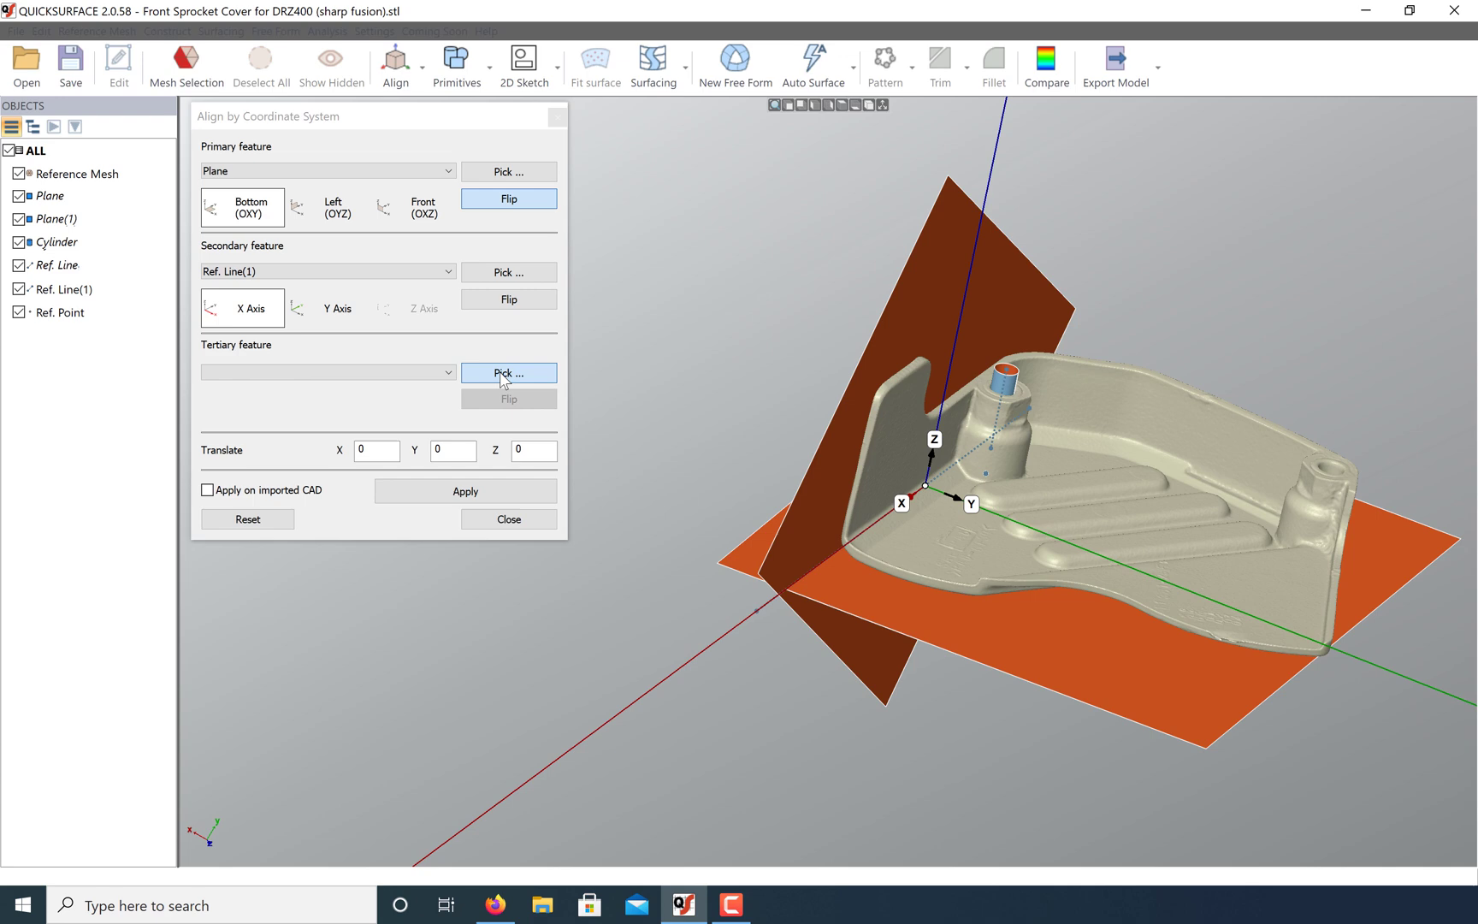
pyautogui.click(991, 477)
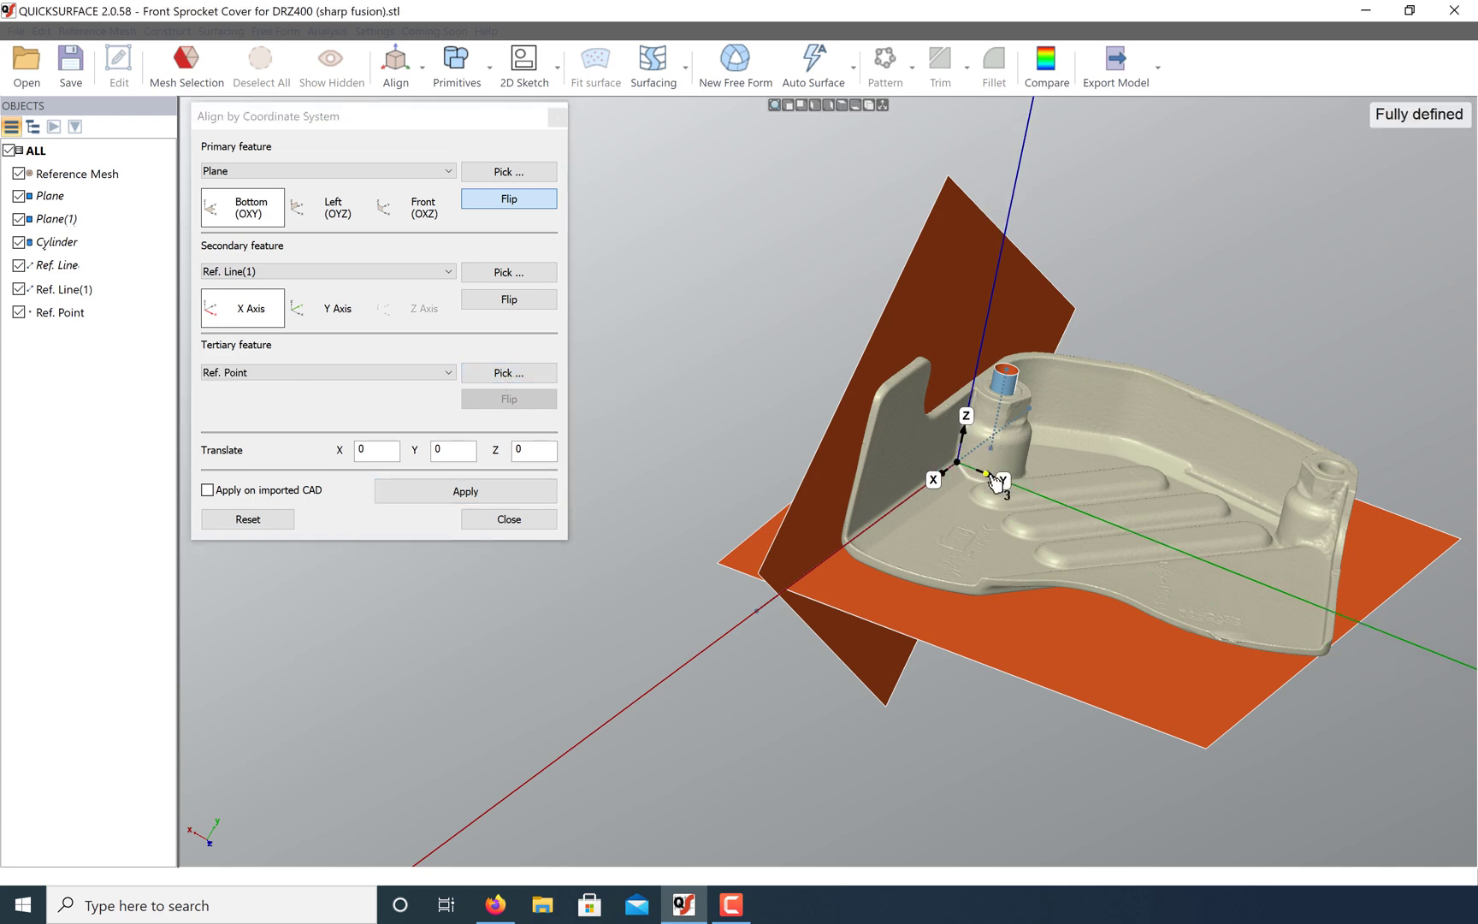
pyautogui.scroll(5, 1086, 440)
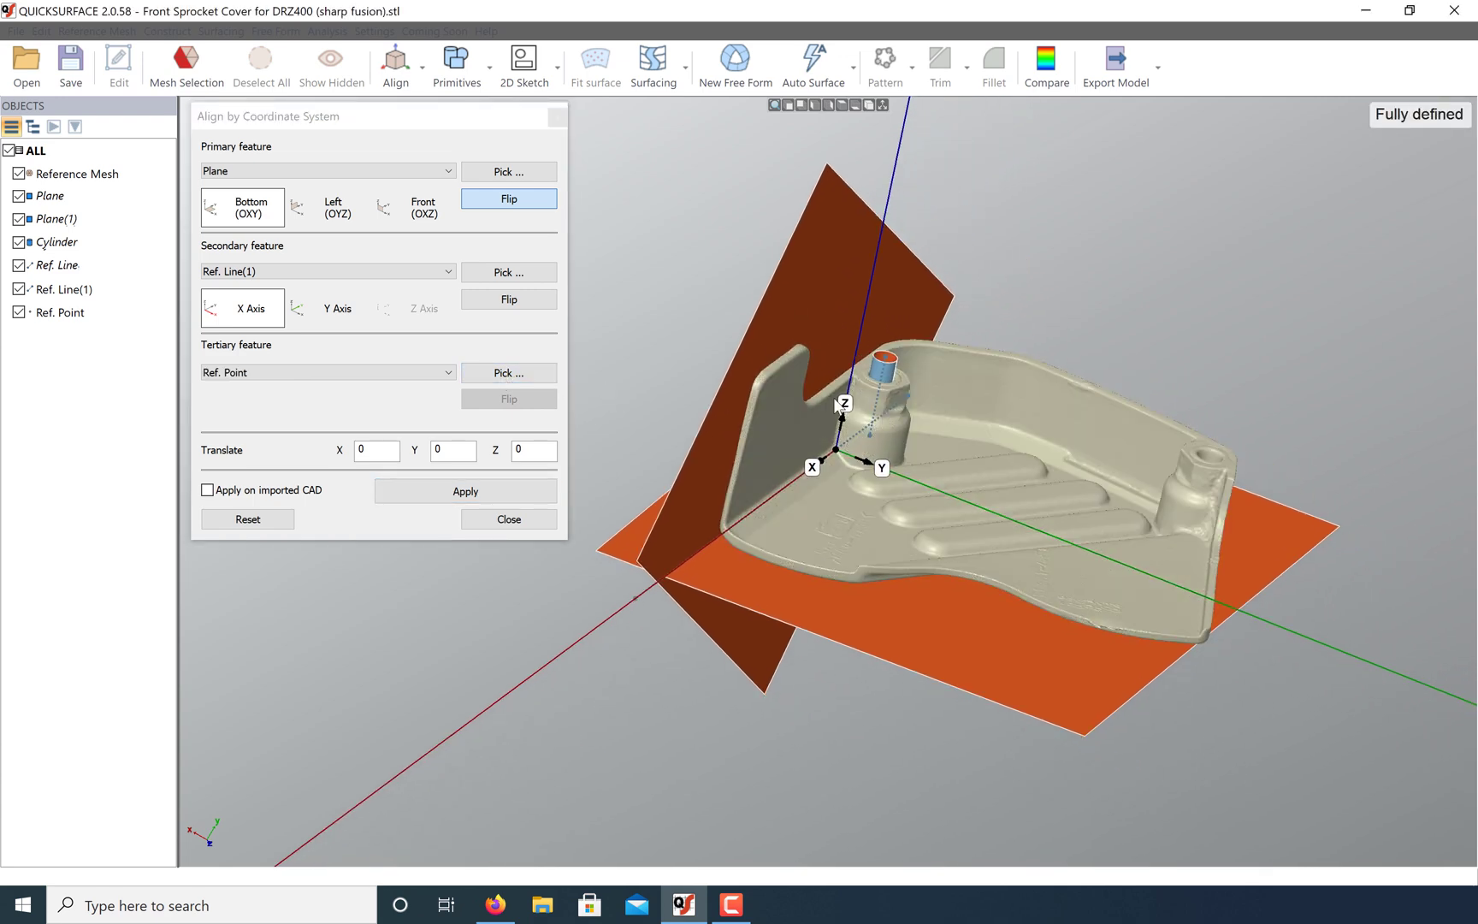
pyautogui.click(516, 493)
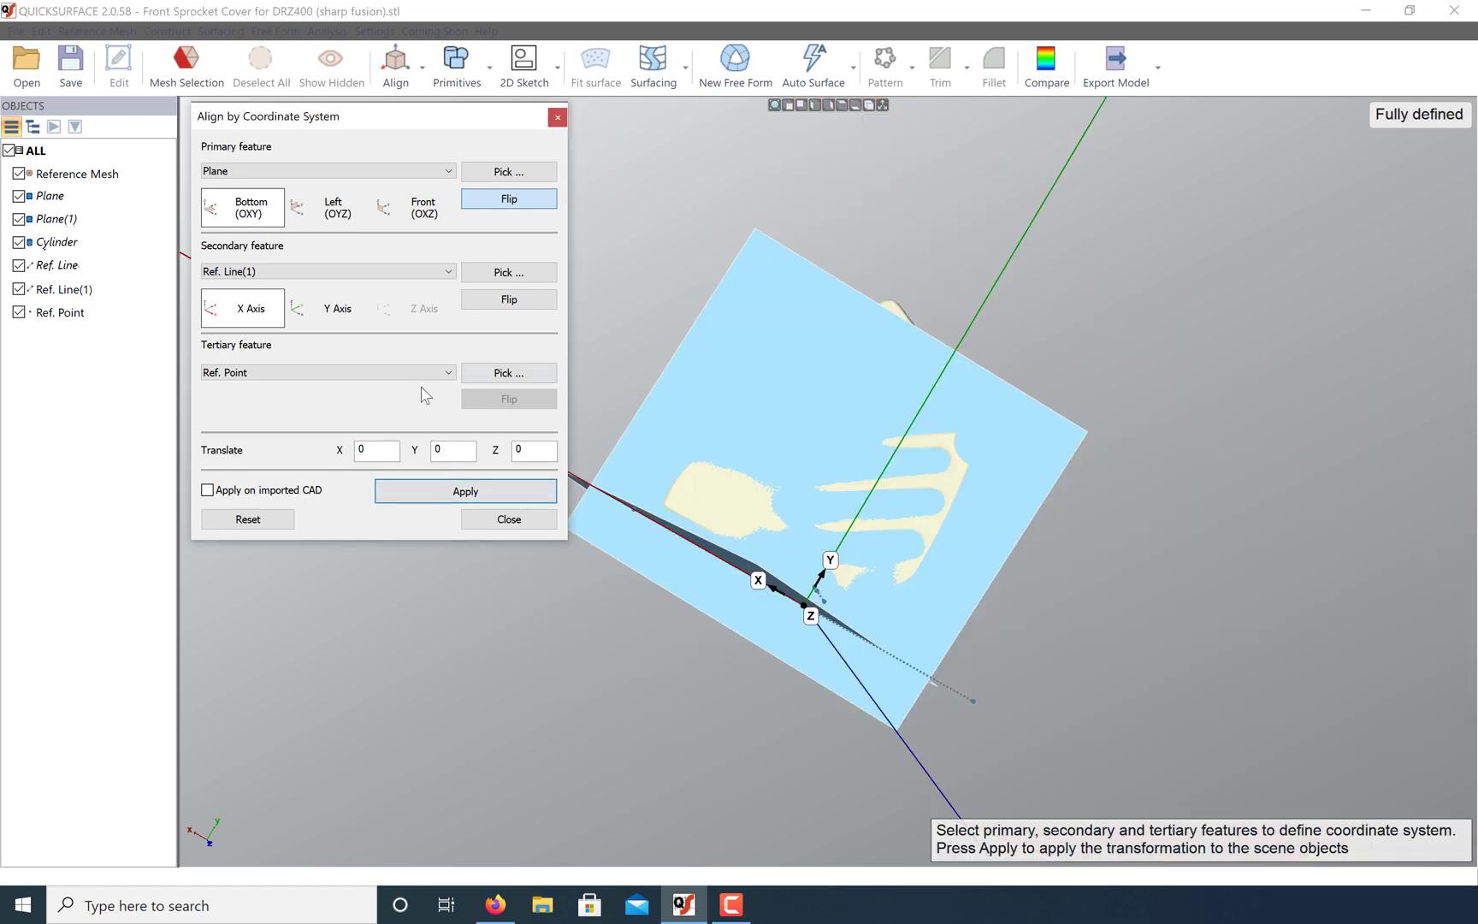
pyautogui.click(487, 524)
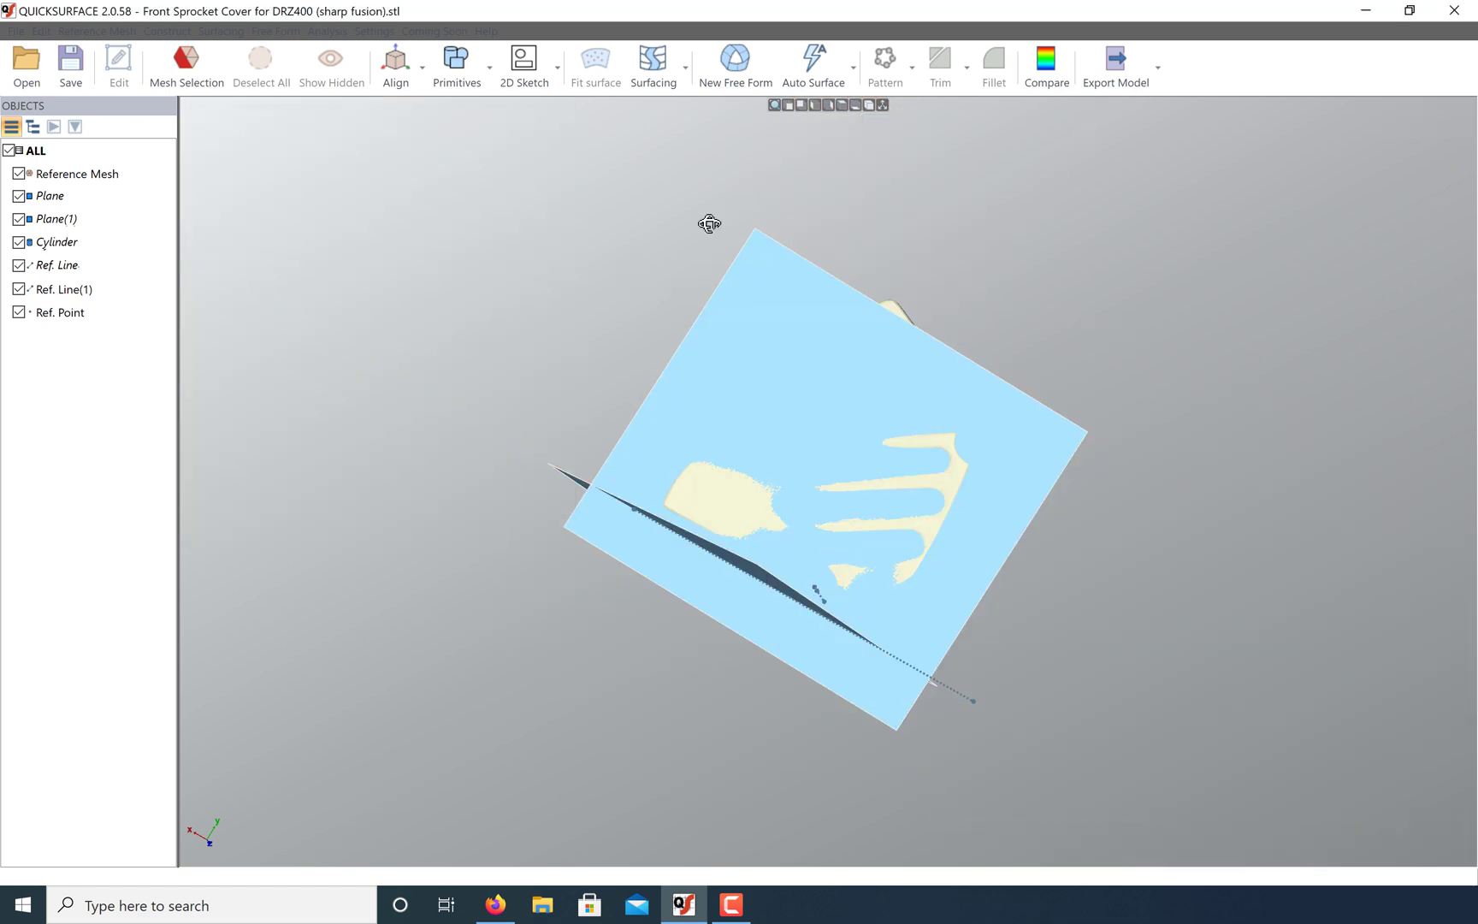
# Step: Hide both planes, the cylinder, both reference lines and the reference point, leaving only the reference mesh displayed
pyautogui.moveTo(708, 224); pyautogui.dragTo(694, 920, button='right')
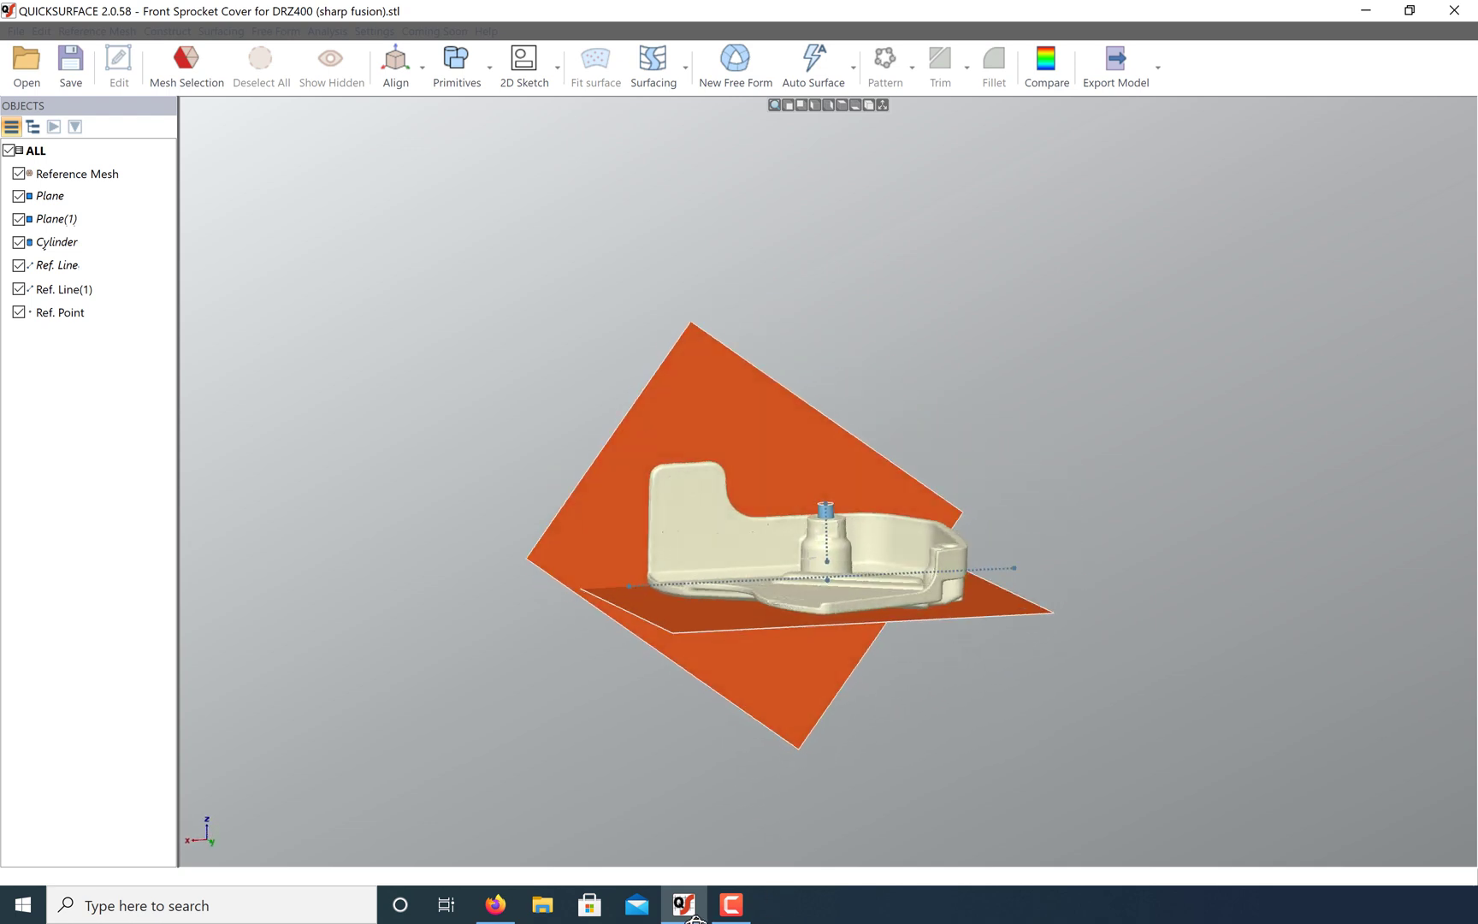
pyautogui.click(19, 196)
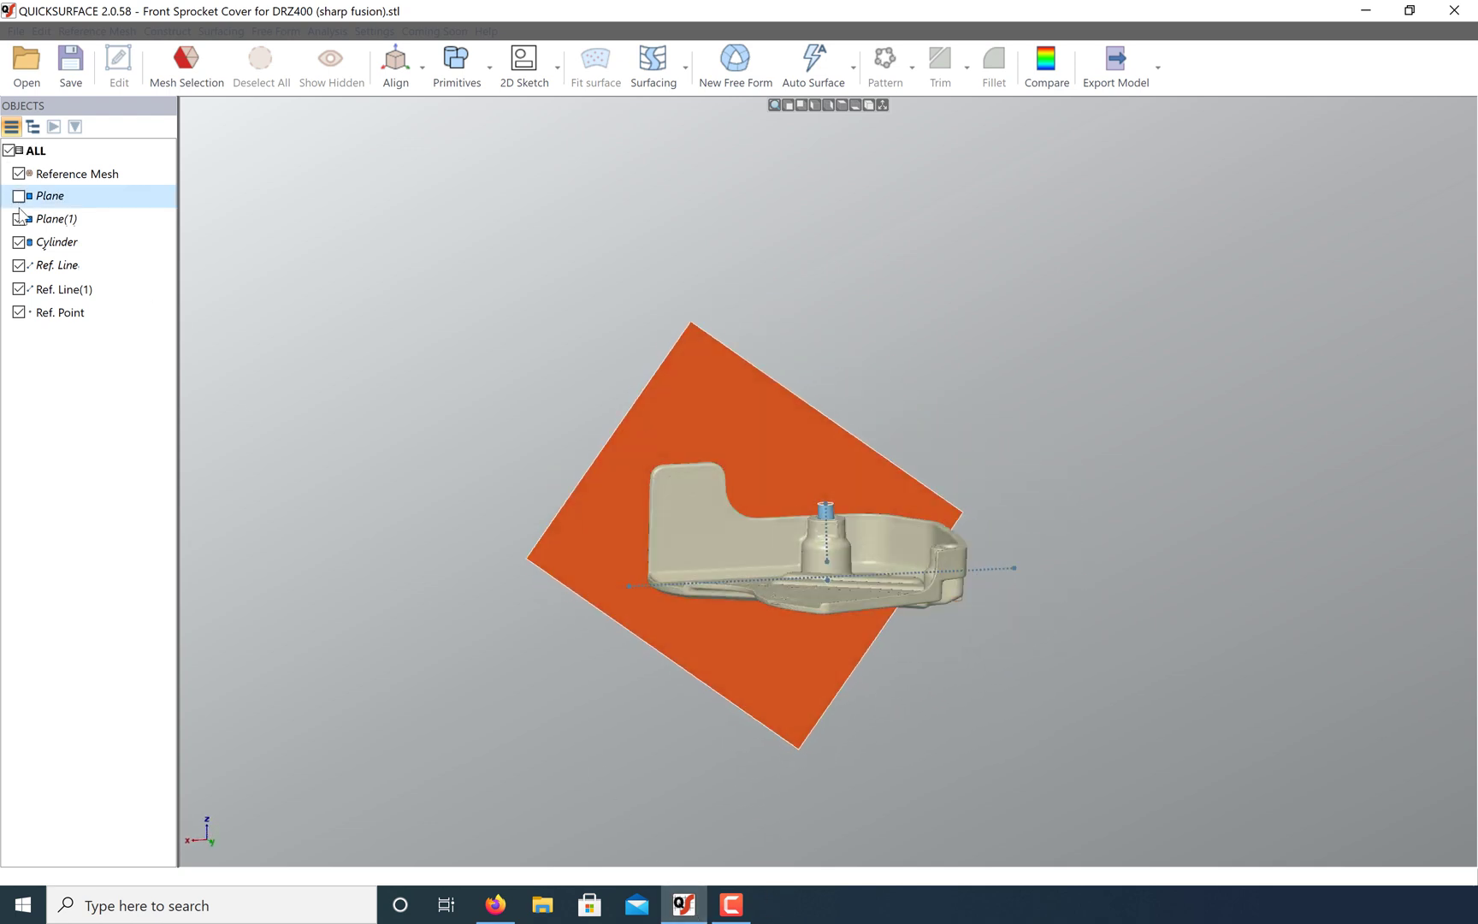
pyautogui.click(19, 219)
pyautogui.click(19, 242)
pyautogui.click(19, 266)
pyautogui.click(19, 289)
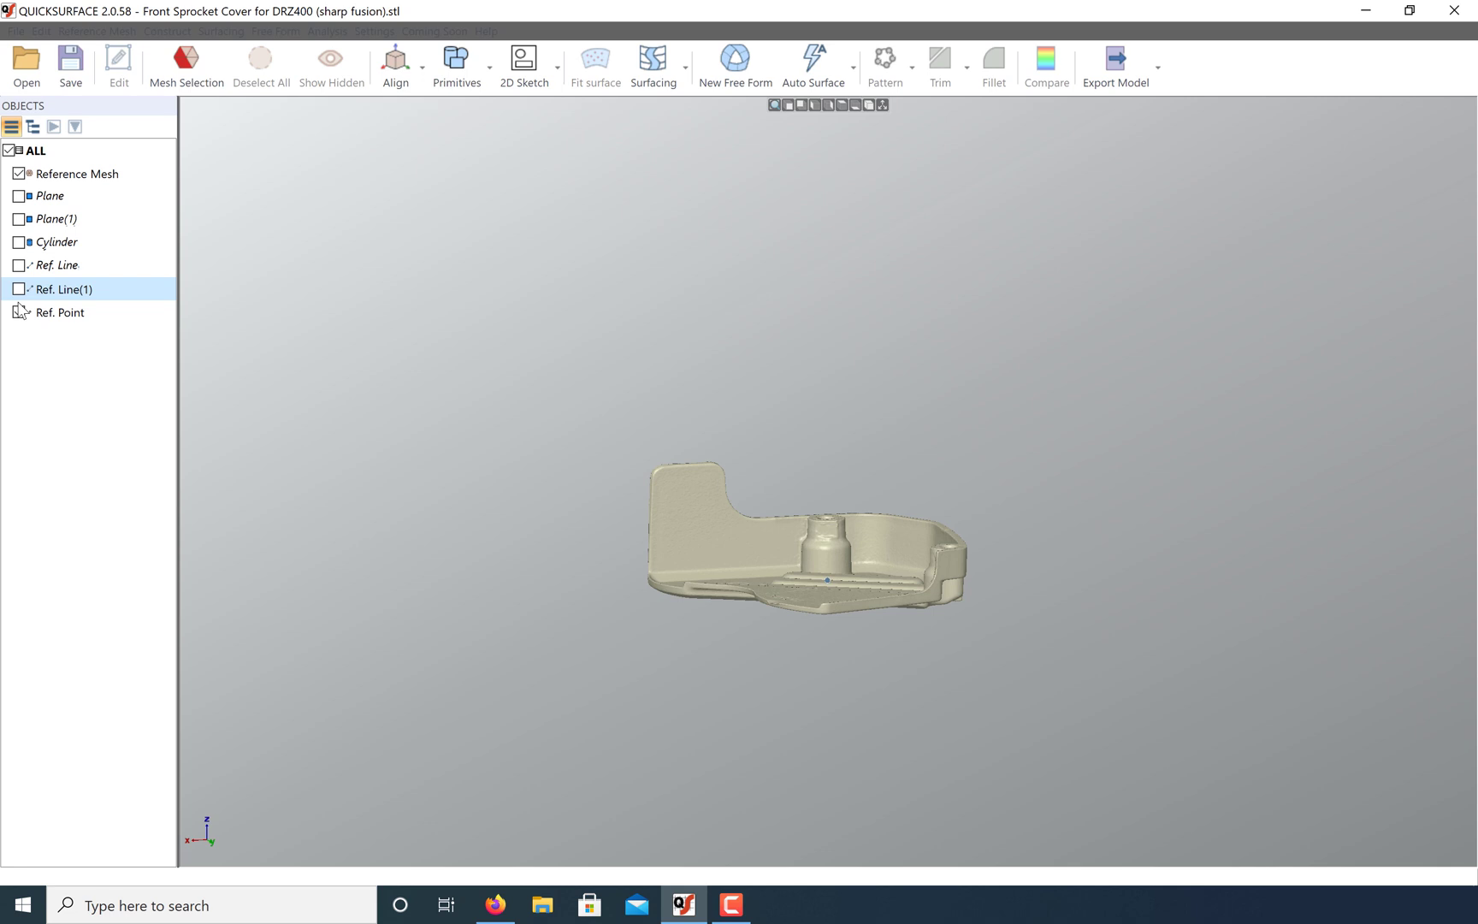
pyautogui.click(19, 313)
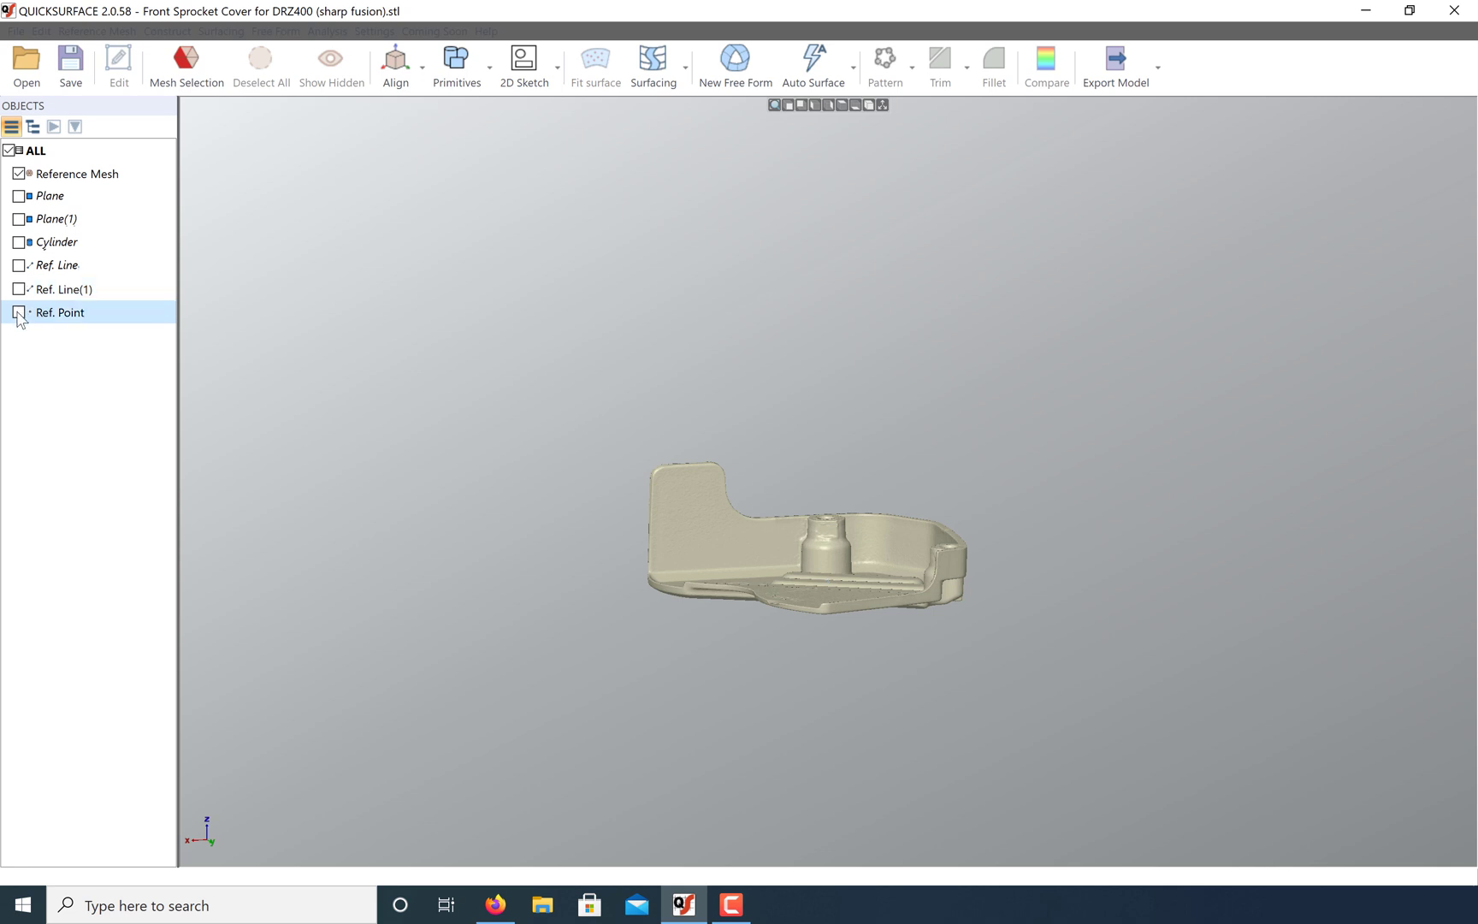
# Step: Show the world axes and grid, and check the mesh alignment in the Front, Back, Top and Bottom views
pyautogui.click(881, 108)
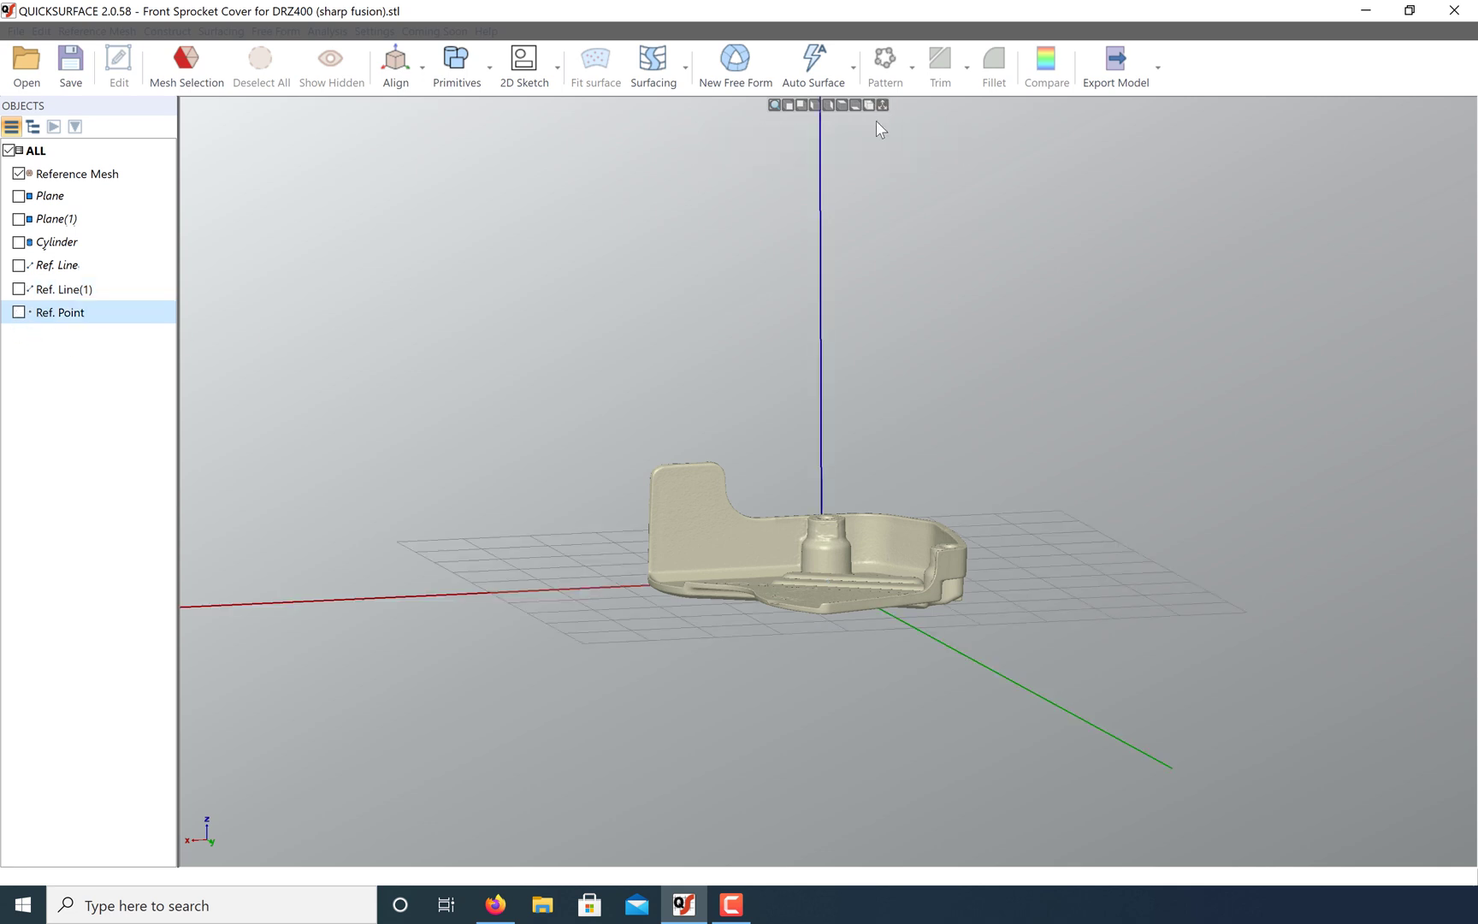
pyautogui.click(791, 107)
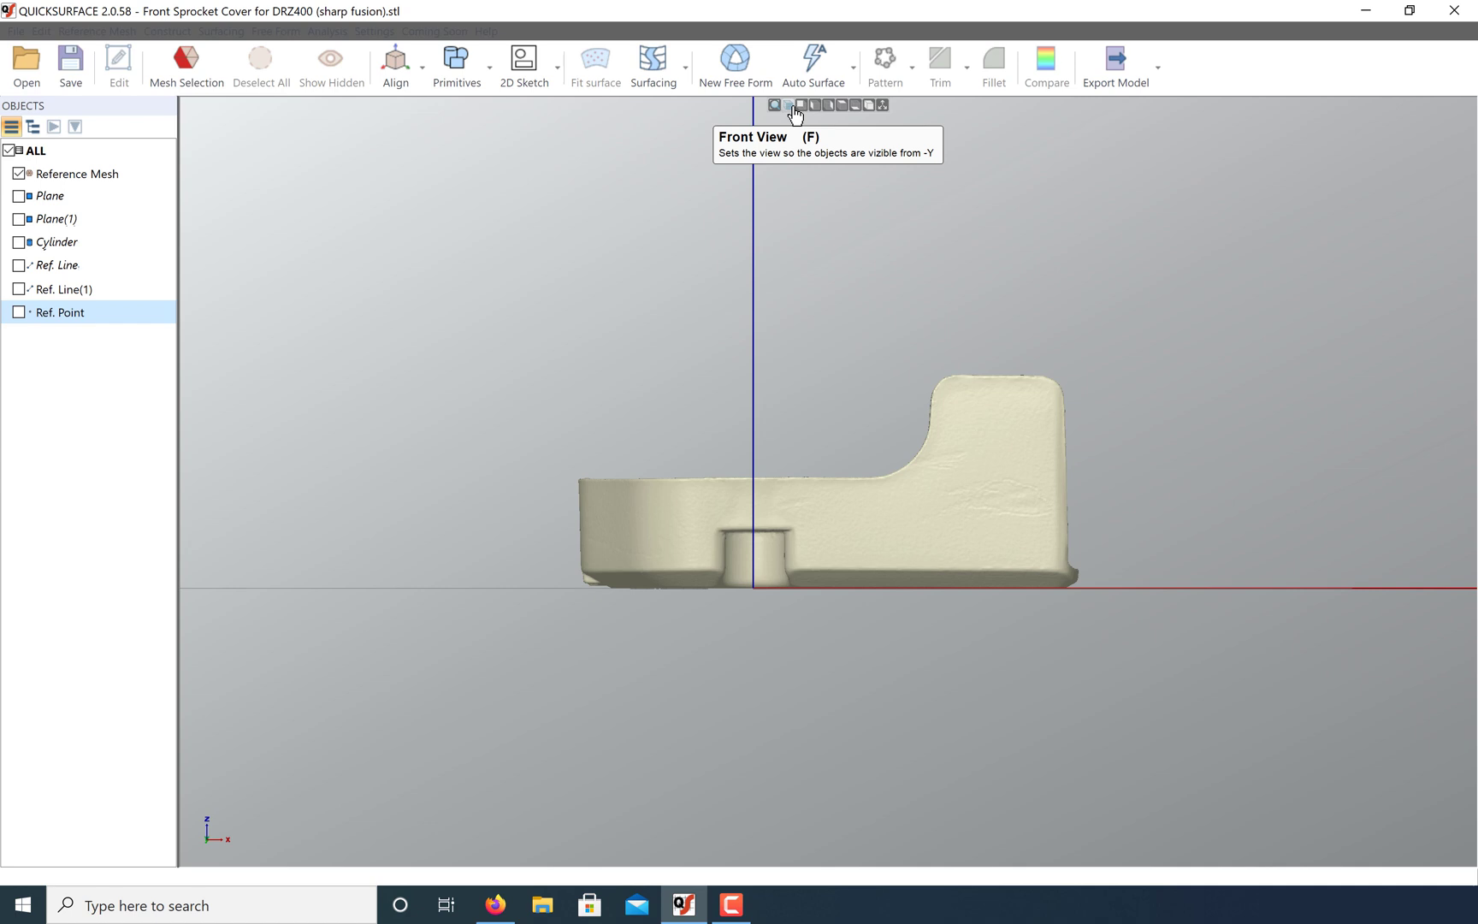
pyautogui.click(800, 107)
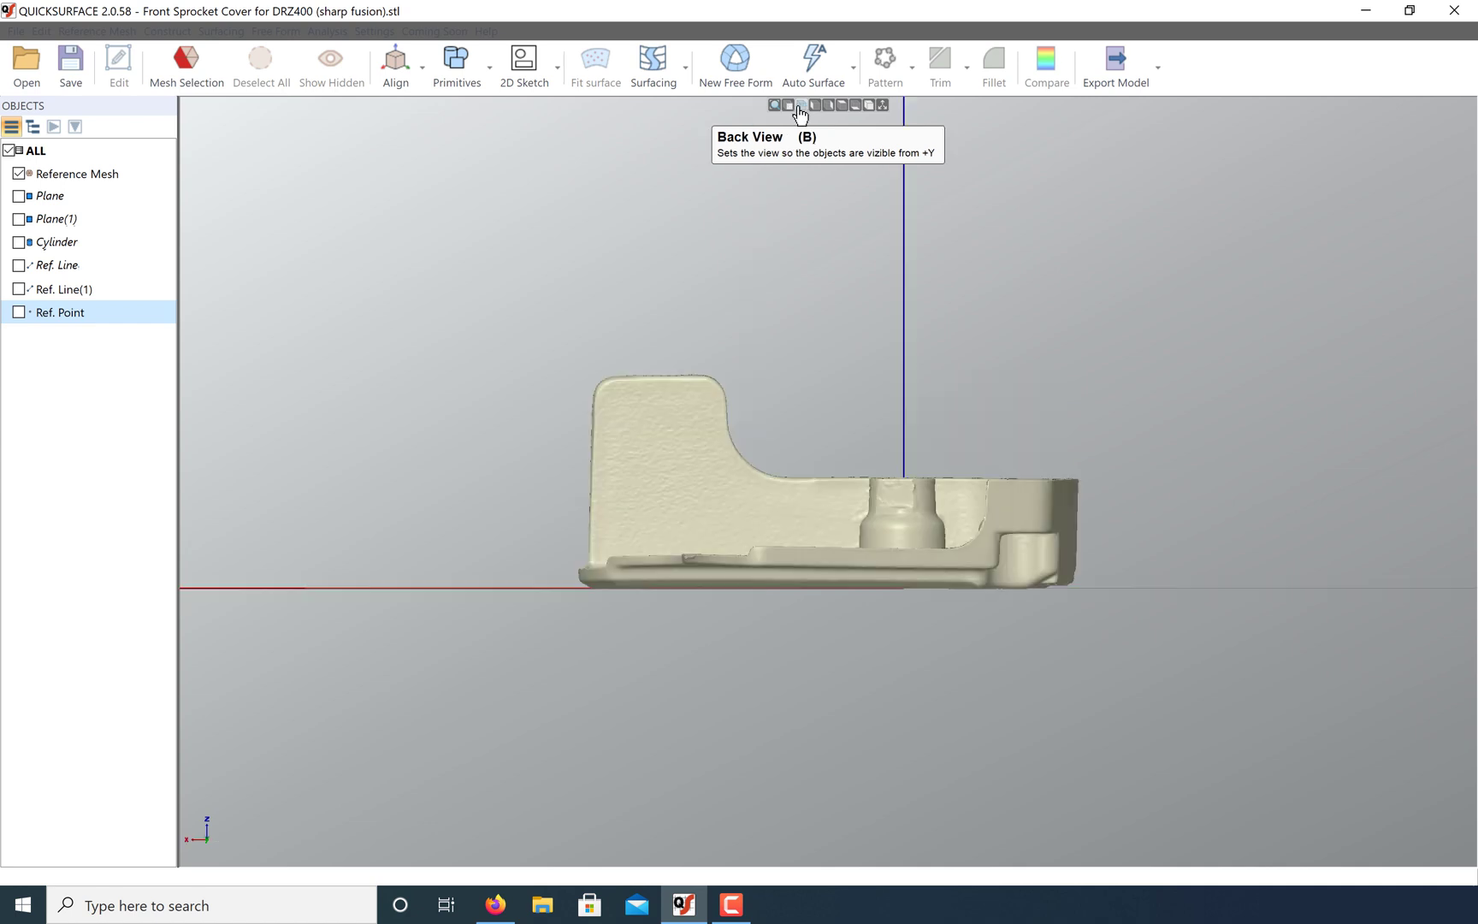
pyautogui.click(842, 107)
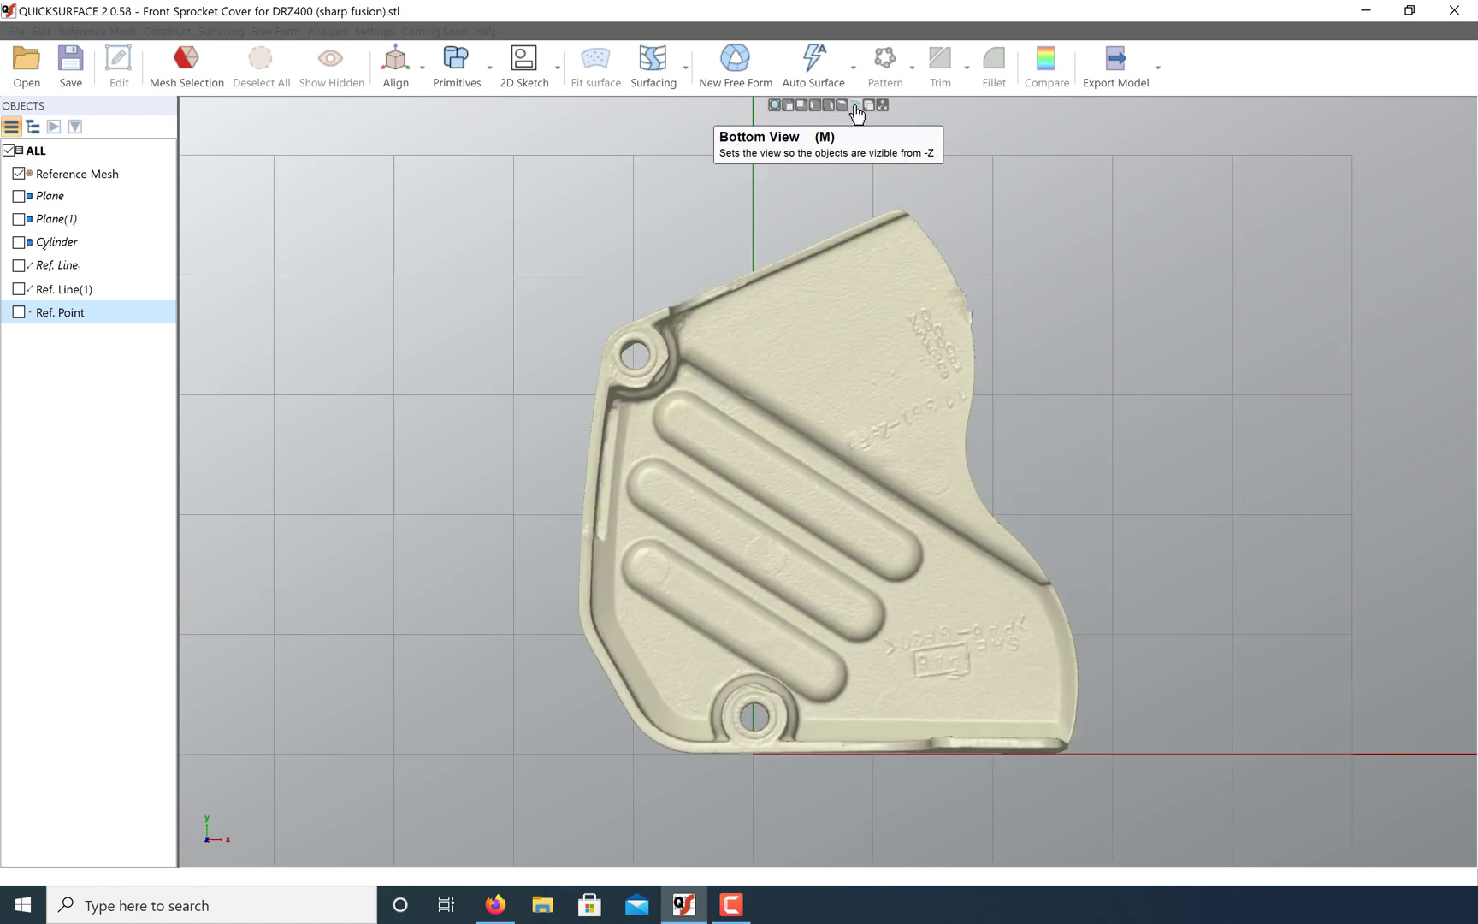
pyautogui.click(856, 108)
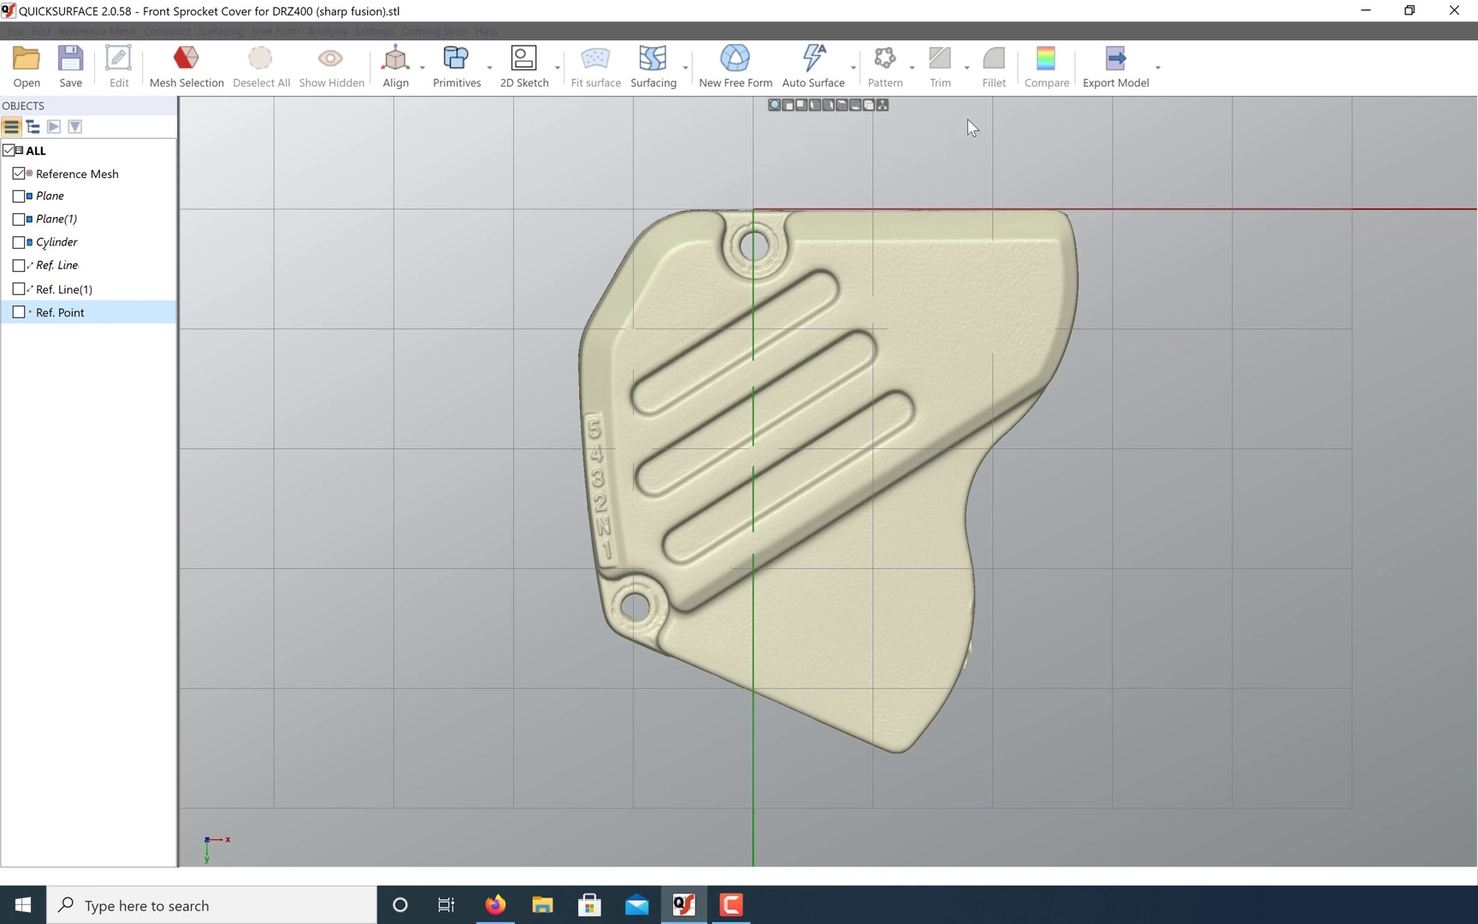